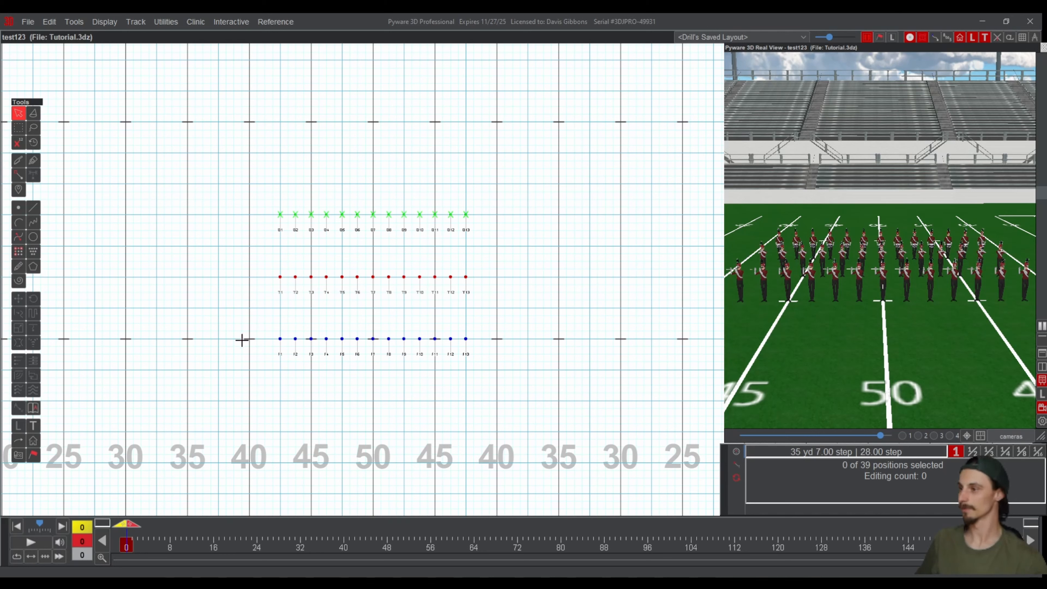
- Select only the first performer of the blue F row, and box the whole row with the standard selection tool
{"action": "left_click", "coordinate": [281, 339]}
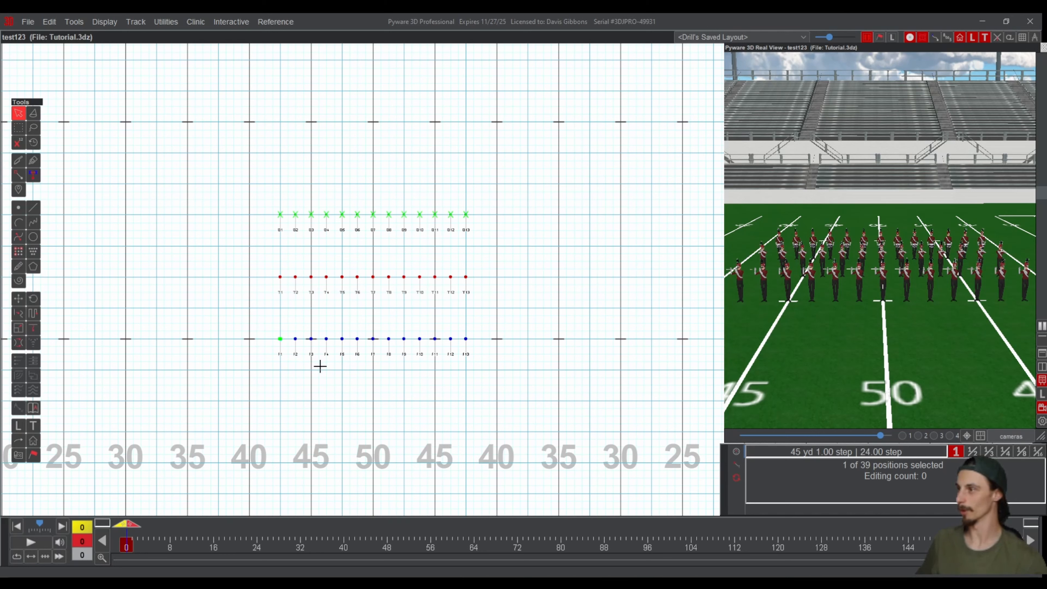
{"action": "left_click", "coordinate": [234, 317]}
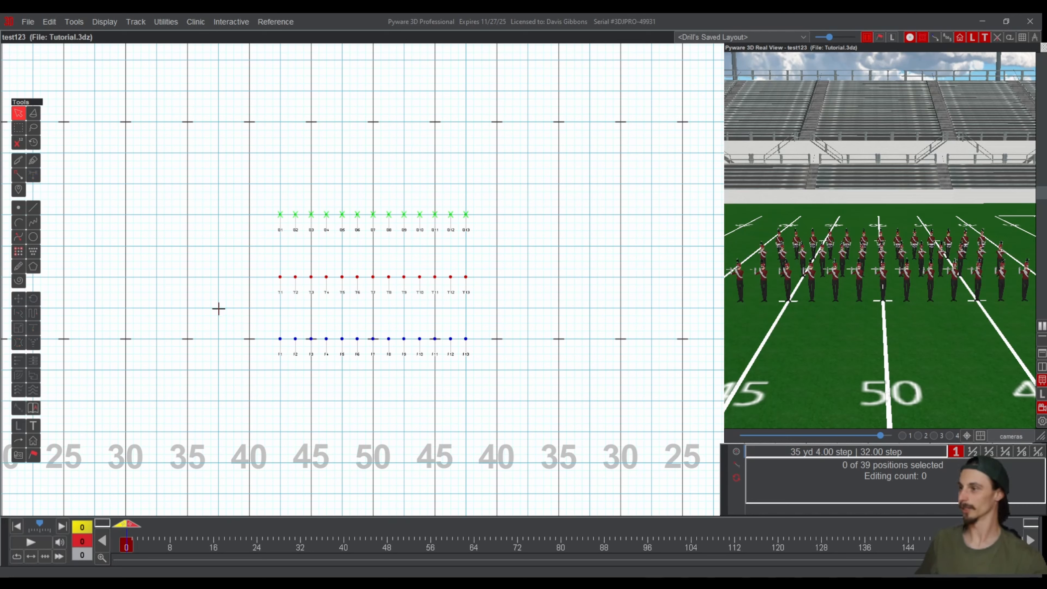
{"action": "left_click_drag", "start_coordinate": [219, 308], "coordinate": [503, 372]}
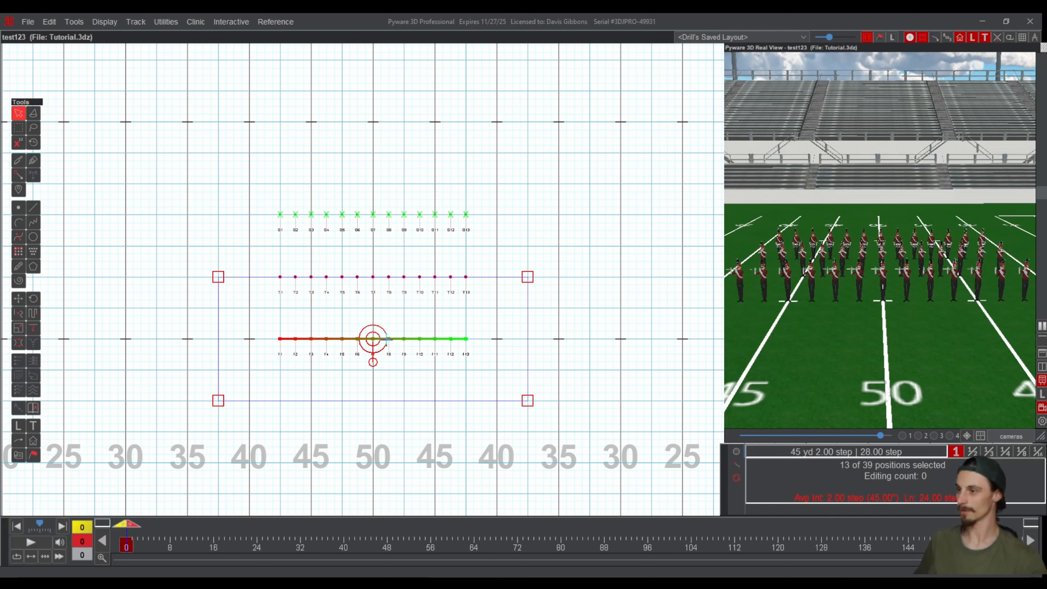
{"action": "left_click", "coordinate": [171, 355]}
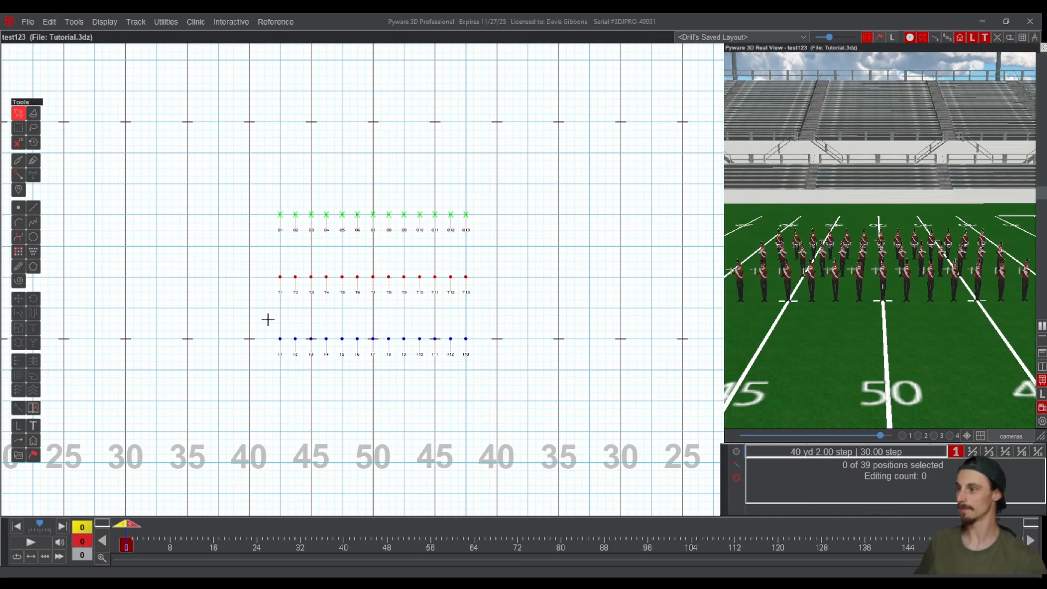
{"action": "left_click_drag", "start_coordinate": [269, 320], "coordinate": [349, 361]}
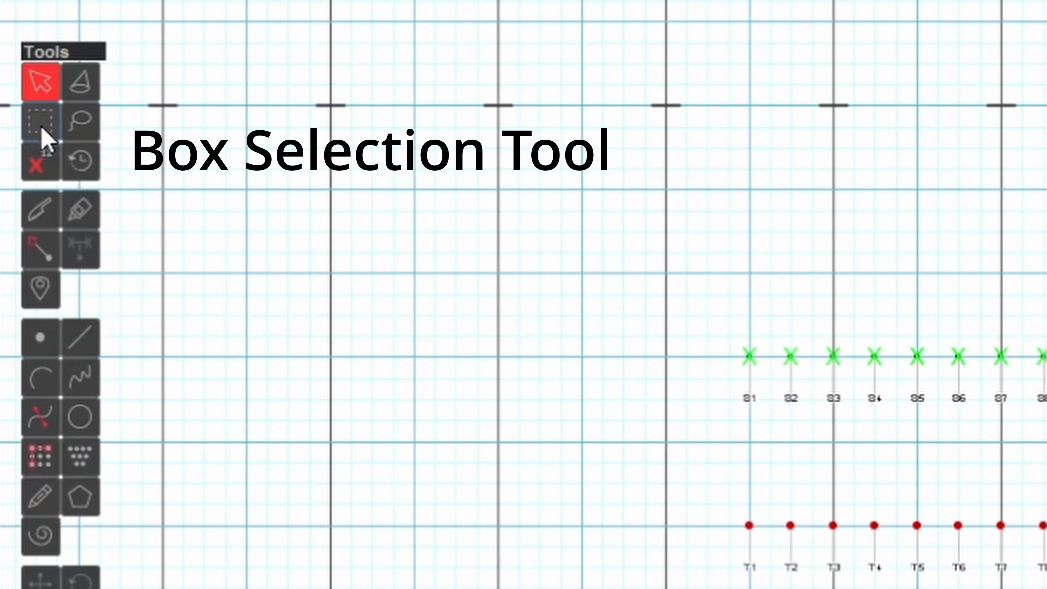
- Select the first six F-row performers with the Box Selection tool, and box the same area with the standard selection tool for comparison
{"action": "left_click", "coordinate": [42, 132]}
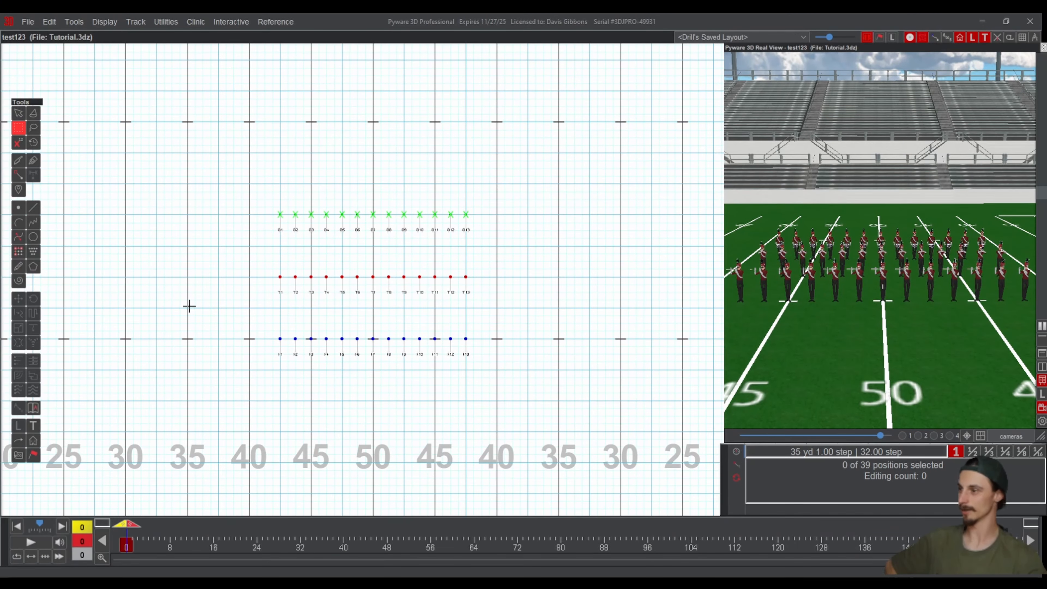
{"action": "mouse_move", "coordinate": [253, 316]}
{"action": "left_mouse_down"}
{"action": "mouse_move", "coordinate": [295, 346]}
{"action": "mouse_move", "coordinate": [367, 363]}
{"action": "left_mouse_up"}
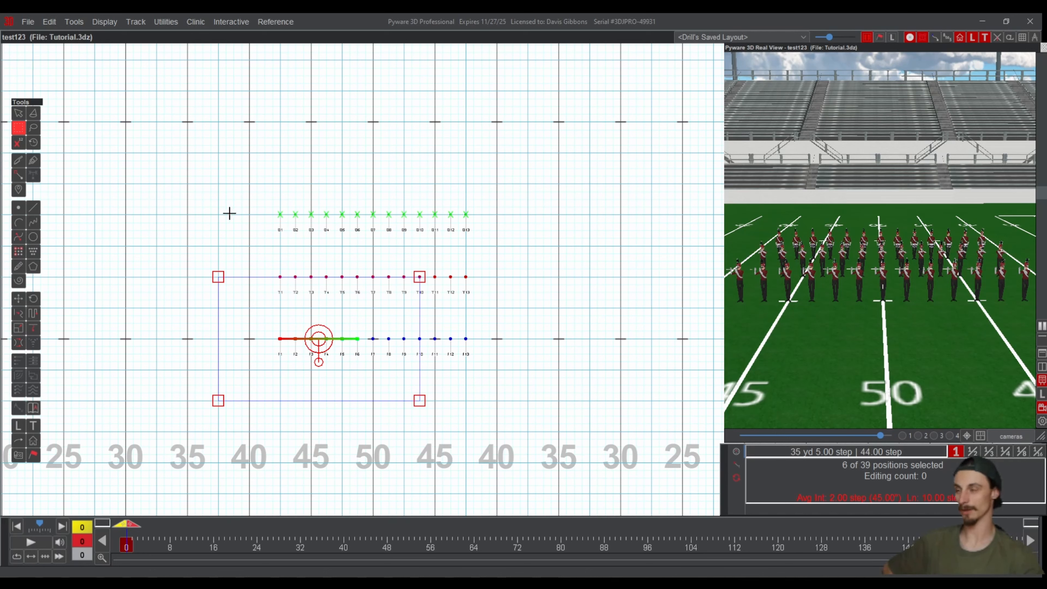
{"action": "key", "text": "Escape"}
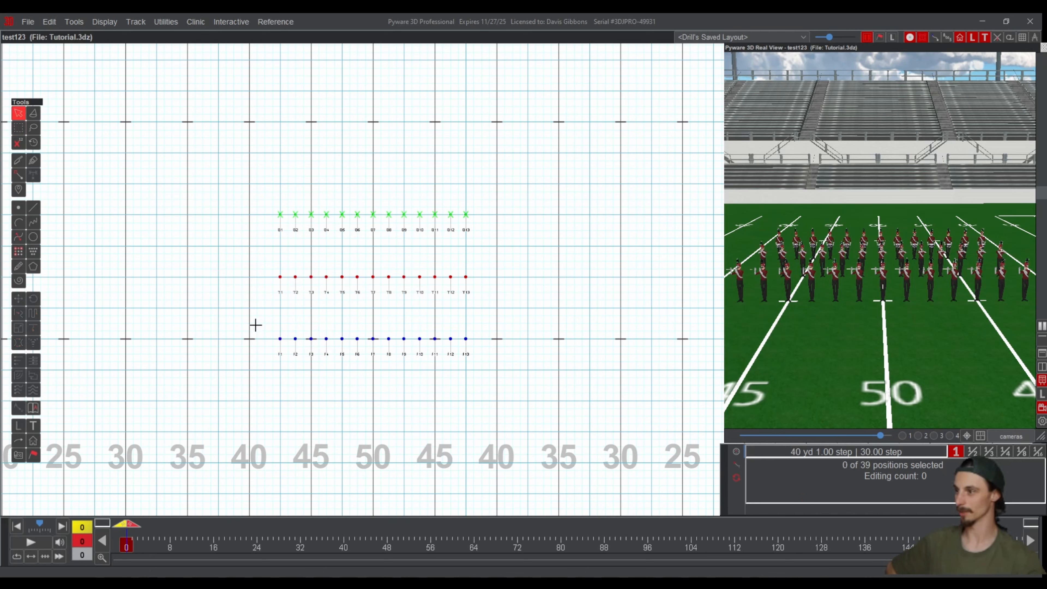
{"action": "left_click_drag", "start_coordinate": [251, 319], "coordinate": [367, 369]}
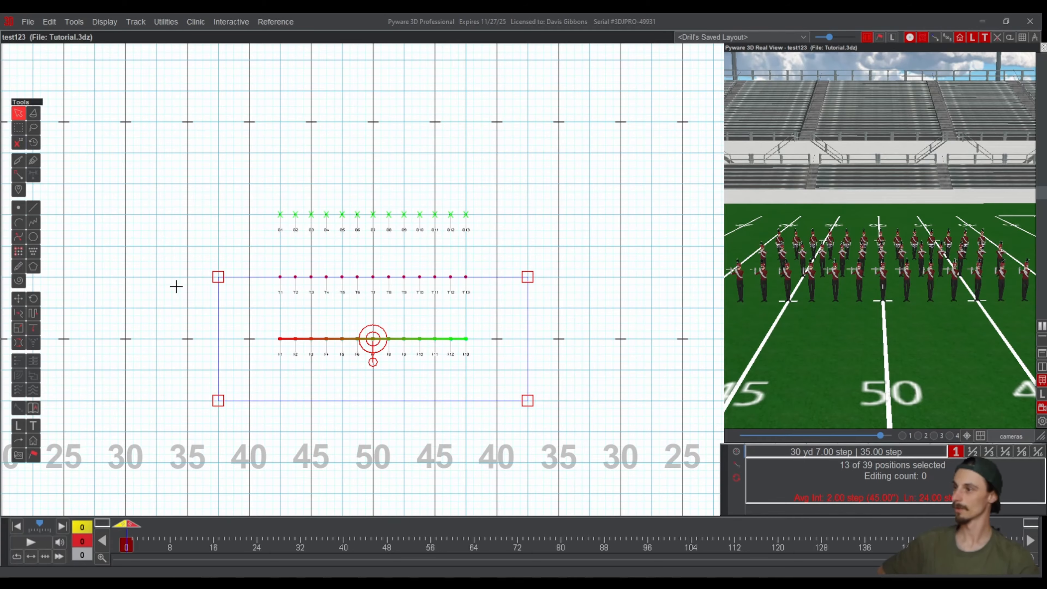
{"action": "left_click", "coordinate": [161, 258]}
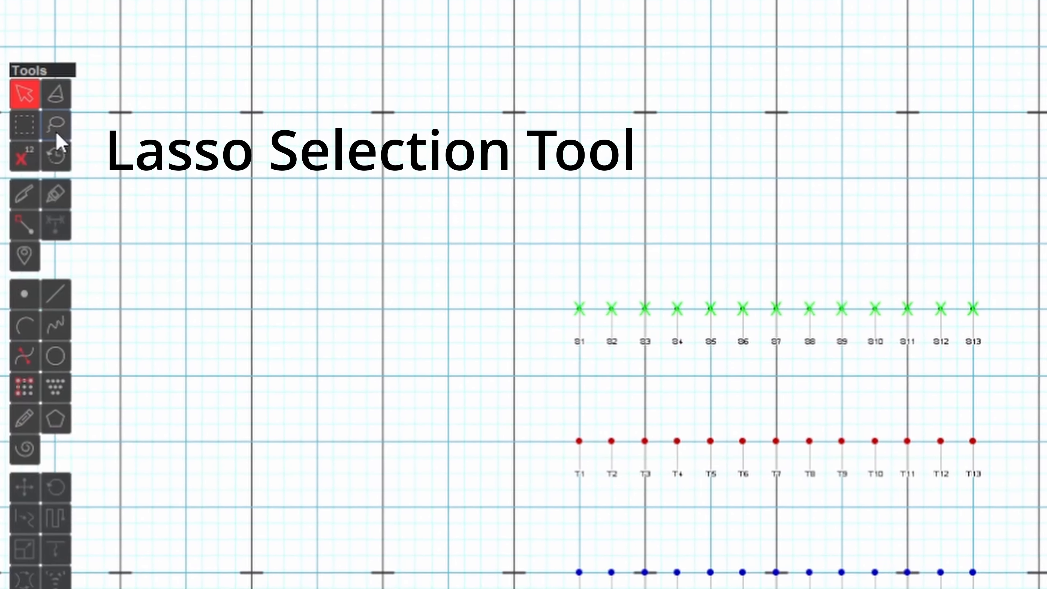
- Encircle the first five F-row performers with the Lasso Selection tool, and clear the selection
{"action": "left_click", "coordinate": [33, 127]}
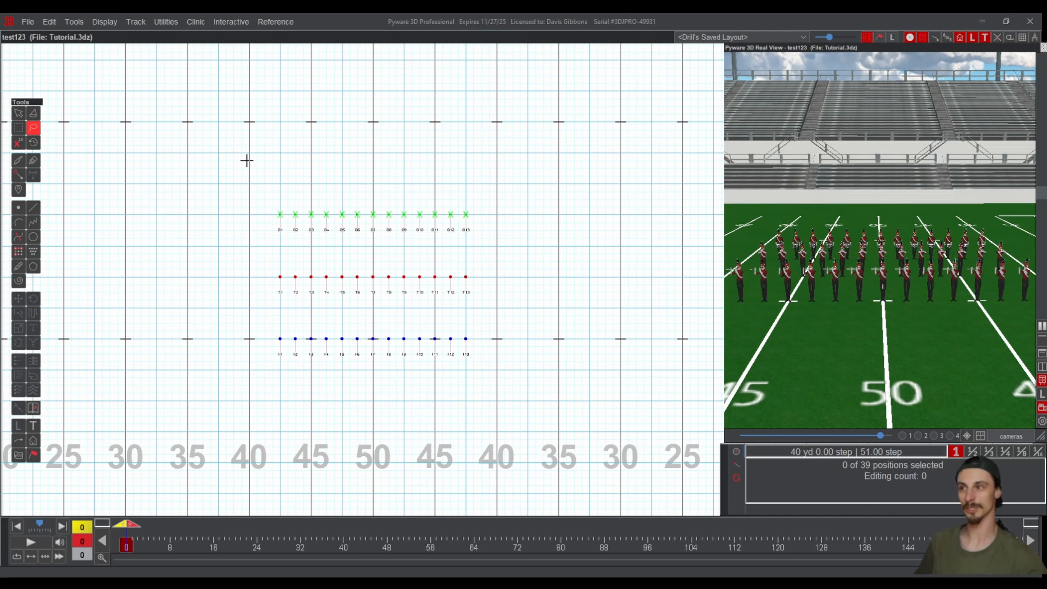
{"action": "mouse_move", "coordinate": [160, 184]}
{"action": "left_mouse_down"}
{"action": "mouse_move", "coordinate": [178, 126]}
{"action": "mouse_move", "coordinate": [255, 129]}
{"action": "mouse_move", "coordinate": [192, 251]}
{"action": "mouse_move", "coordinate": [86, 251]}
{"action": "mouse_move", "coordinate": [85, 98]}
{"action": "mouse_move", "coordinate": [112, 165]}
{"action": "mouse_move", "coordinate": [171, 176]}
{"action": "mouse_move", "coordinate": [164, 117]}
{"action": "mouse_move", "coordinate": [173, 116]}
{"action": "left_mouse_up"}
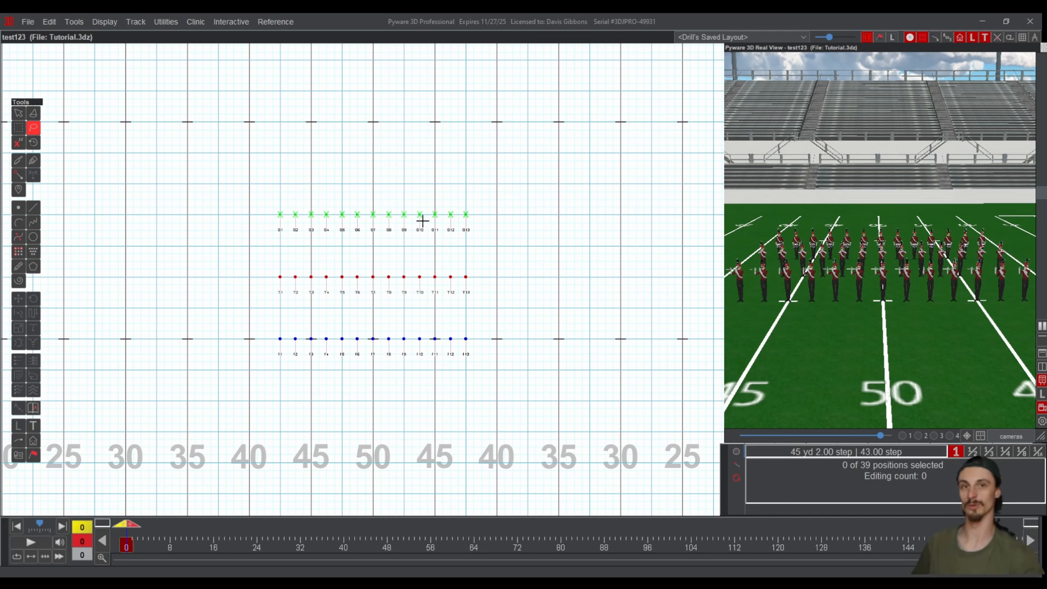
{"action": "mouse_move", "coordinate": [258, 331]}
{"action": "left_mouse_down"}
{"action": "mouse_move", "coordinate": [301, 315]}
{"action": "mouse_move", "coordinate": [349, 343]}
{"action": "mouse_move", "coordinate": [341, 362]}
{"action": "mouse_move", "coordinate": [262, 367]}
{"action": "mouse_move", "coordinate": [262, 307]}
{"action": "left_mouse_up"}
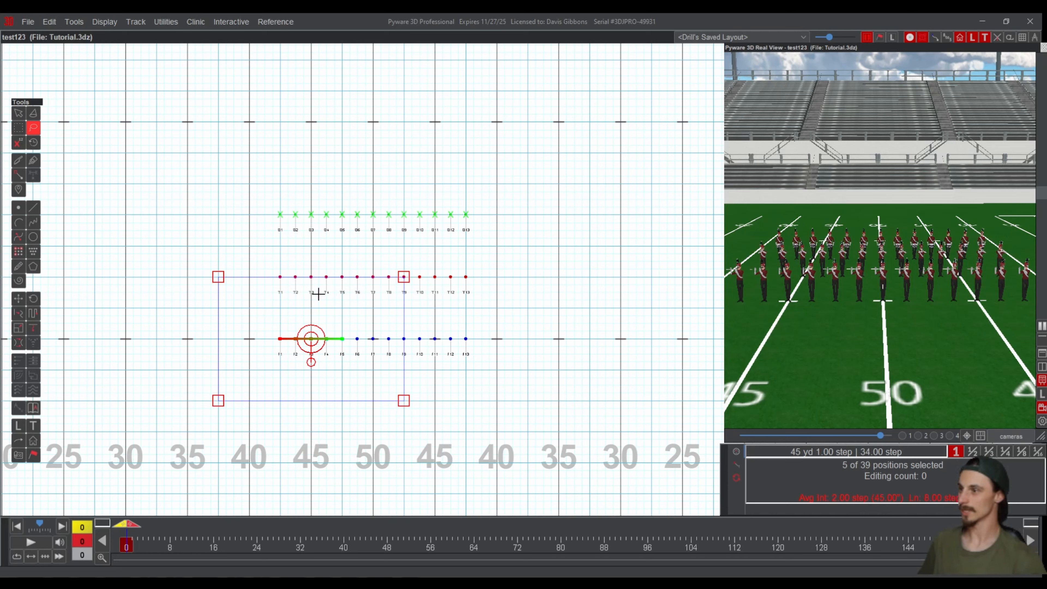
{"action": "left_click", "coordinate": [198, 222]}
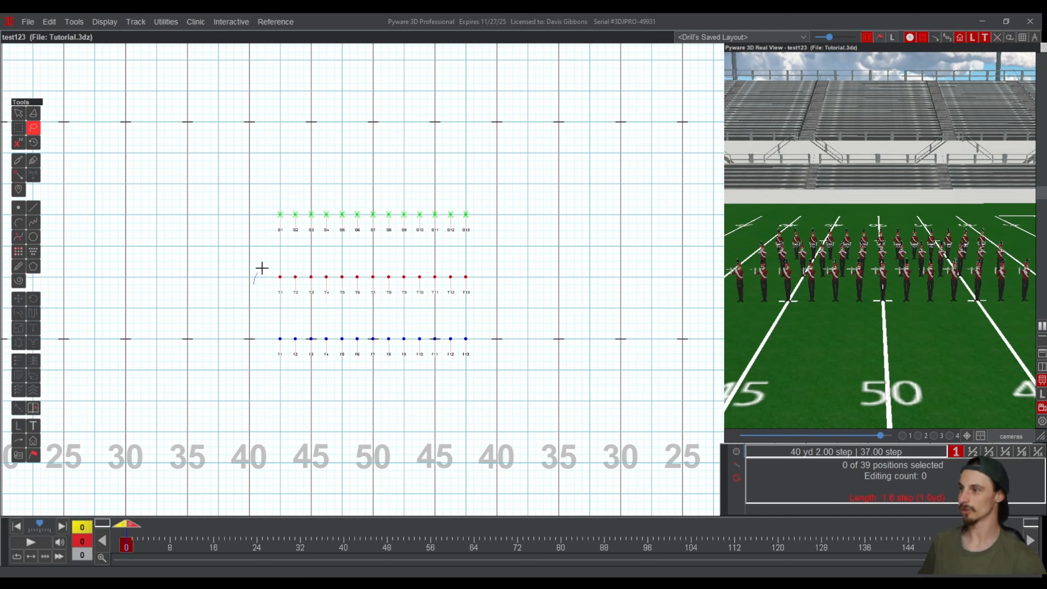
- Lasso the first four performers of both the T and F rows, and add an S-row area to the selection
{"action": "mouse_move", "coordinate": [261, 268]}
{"action": "left_mouse_down"}
{"action": "mouse_move", "coordinate": [308, 255]}
{"action": "mouse_move", "coordinate": [334, 278]}
{"action": "mouse_move", "coordinate": [334, 330]}
{"action": "mouse_move", "coordinate": [312, 364]}
{"action": "mouse_move", "coordinate": [259, 318]}
{"action": "mouse_move", "coordinate": [252, 260]}
{"action": "left_mouse_up"}
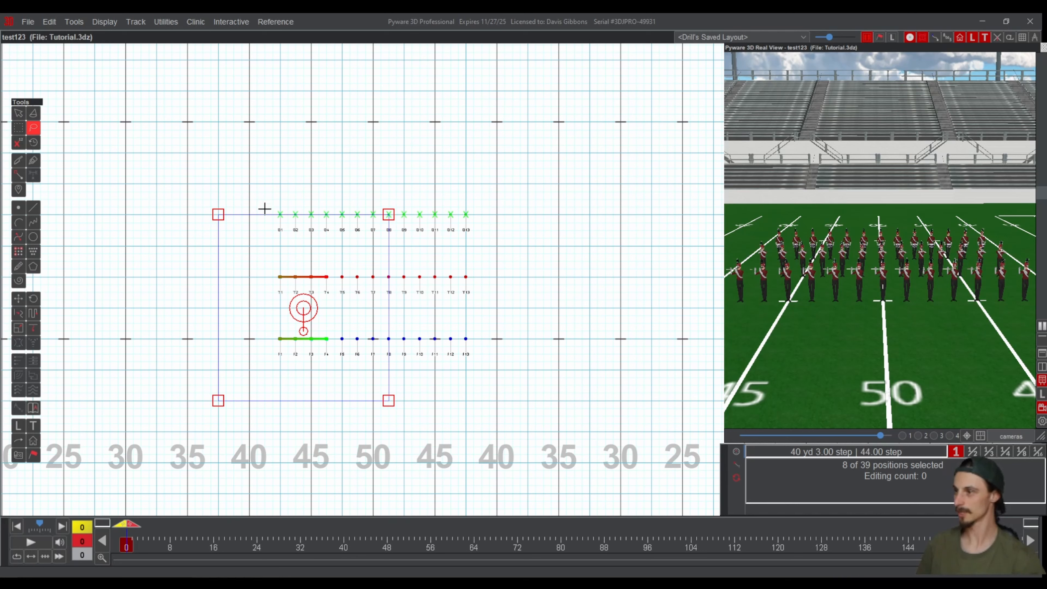
{"action": "mouse_move", "coordinate": [267, 201]}
{"action": "left_mouse_down", "text": "shift"}
{"action": "mouse_move", "coordinate": [325, 196]}
{"action": "mouse_move", "coordinate": [342, 213]}
{"action": "mouse_move", "coordinate": [316, 241]}
{"action": "mouse_move", "coordinate": [256, 202]}
{"action": "mouse_move", "coordinate": [282, 196]}
{"action": "left_mouse_up", "text": "shift"}
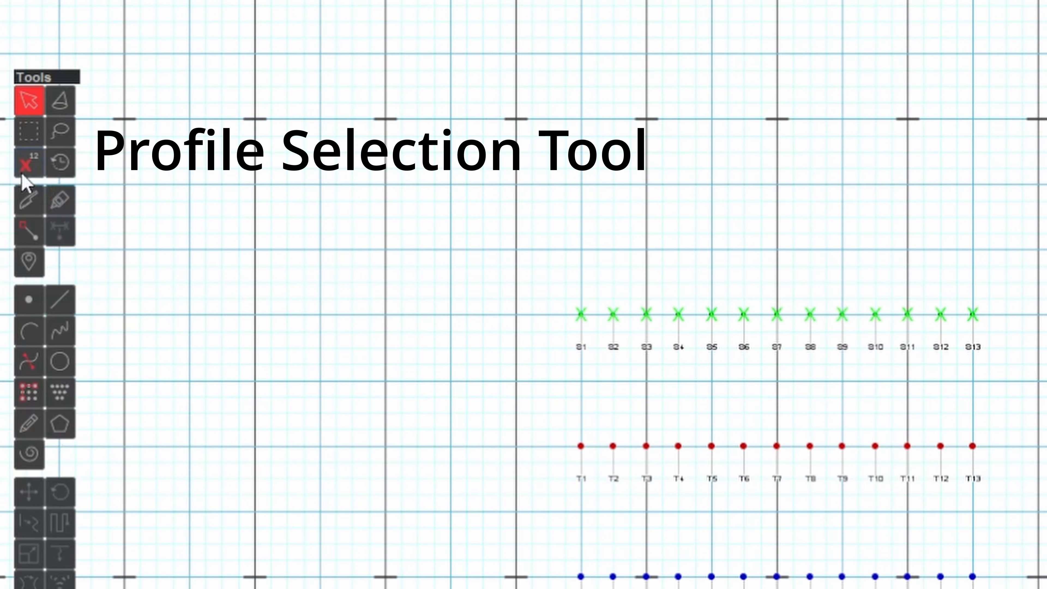
- Open the Profile Selection tool, select all performers, and clear the selection
{"action": "left_click", "coordinate": [28, 162]}
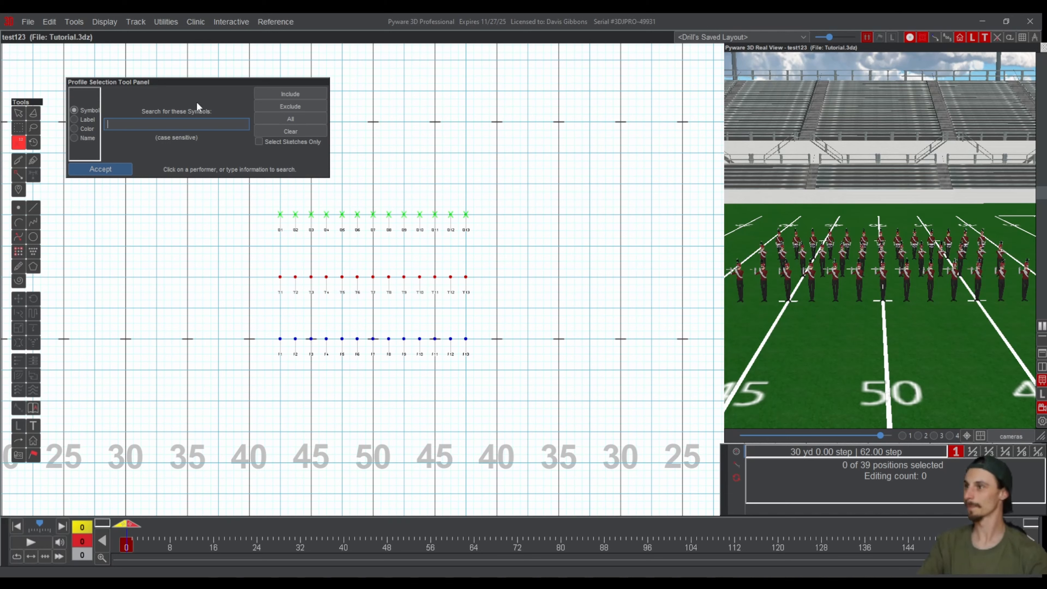
{"action": "left_click", "coordinate": [296, 120]}
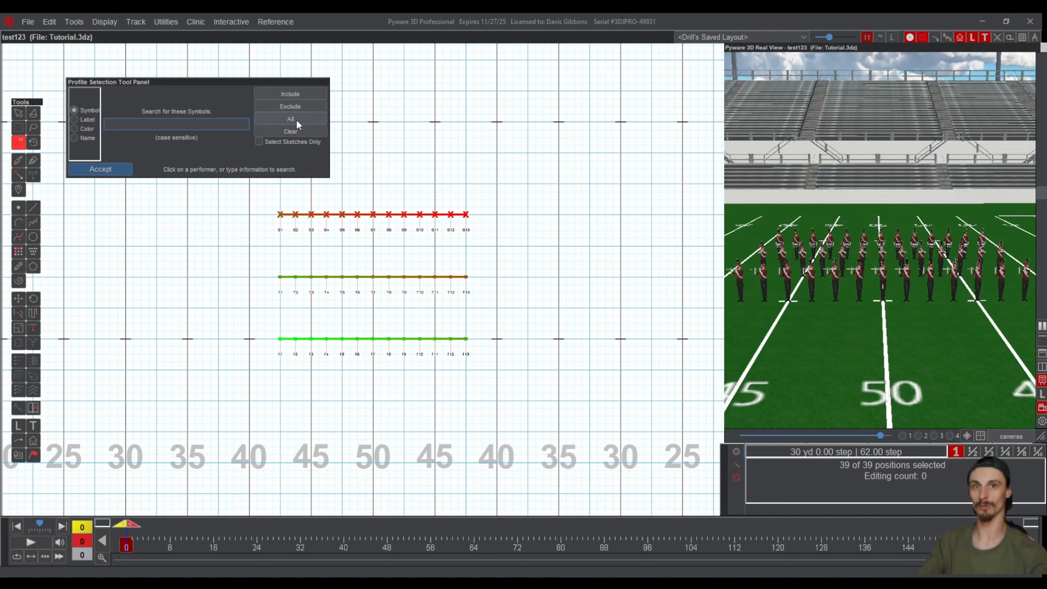
{"action": "left_click", "coordinate": [288, 133]}
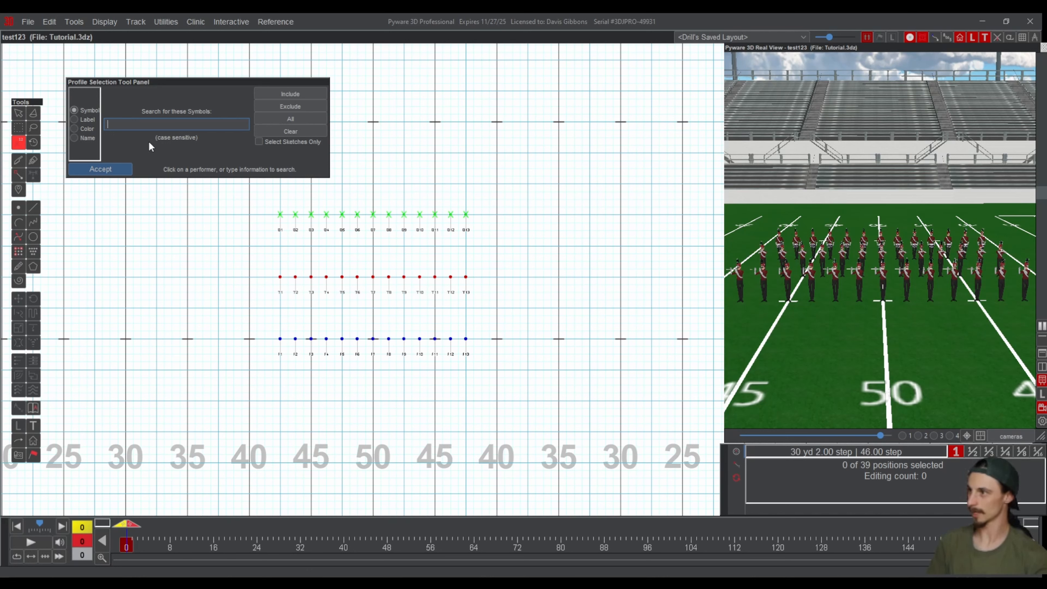
- Include the performers with symbol X and those with symbol s in the selection, and clear it
{"action": "type", "text": "X"}
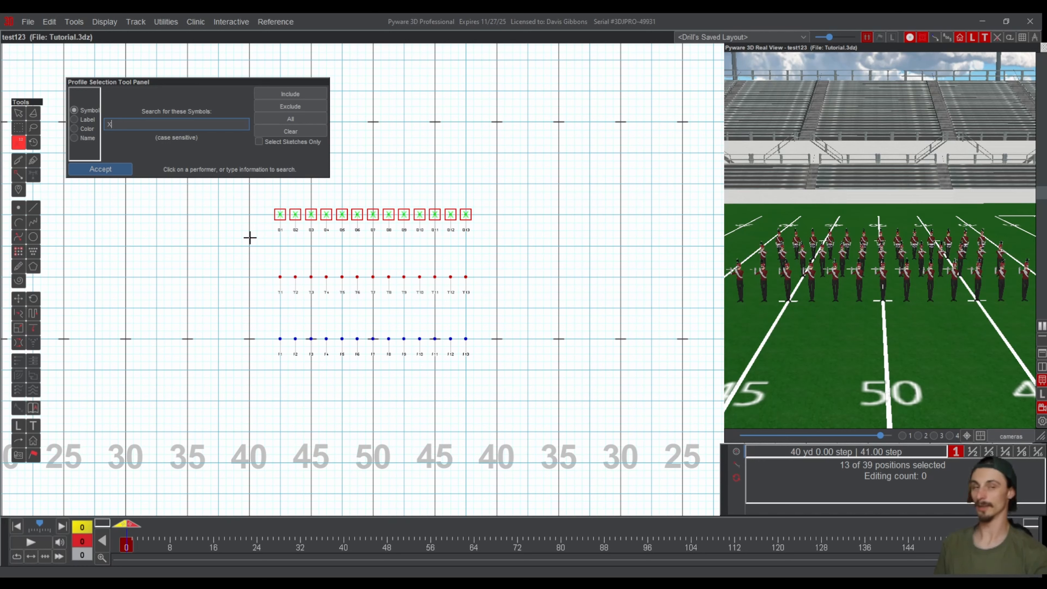
{"action": "left_click", "coordinate": [287, 94]}
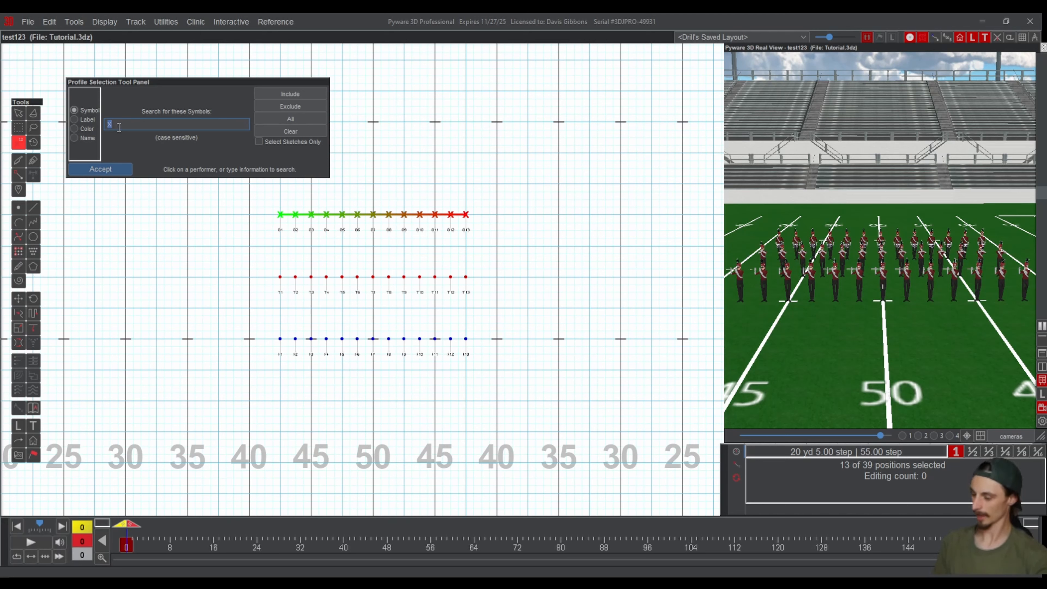
{"action": "type", "text": "s"}
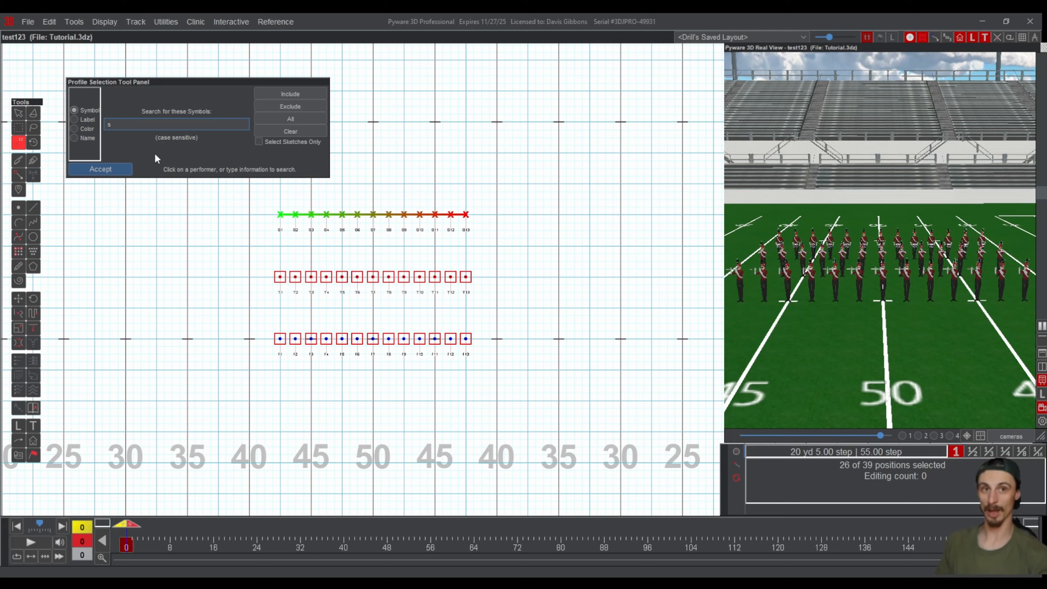
{"action": "left_click", "coordinate": [273, 94]}
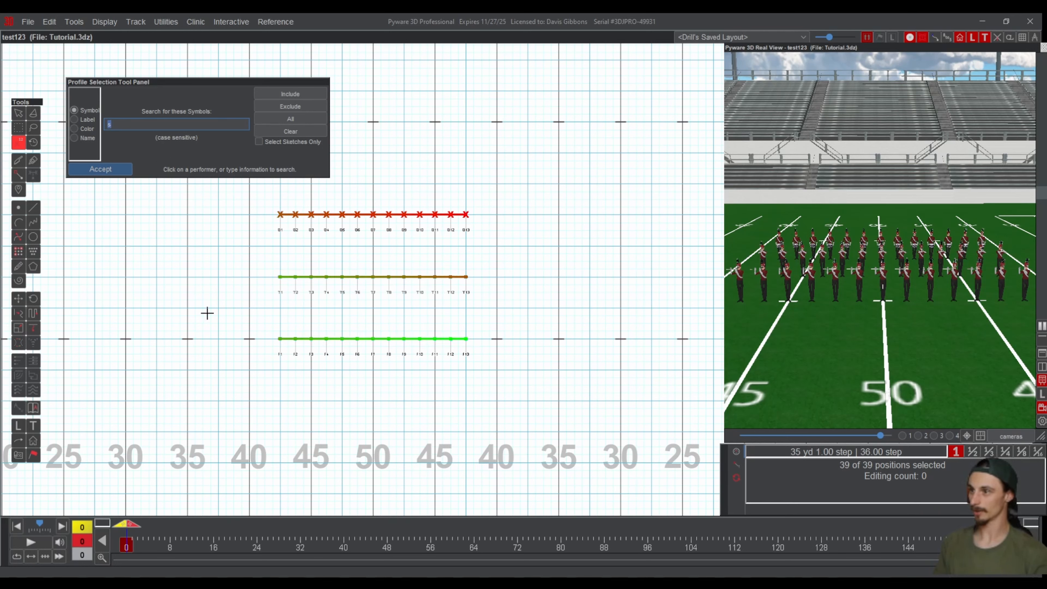
{"action": "left_click", "coordinate": [316, 132]}
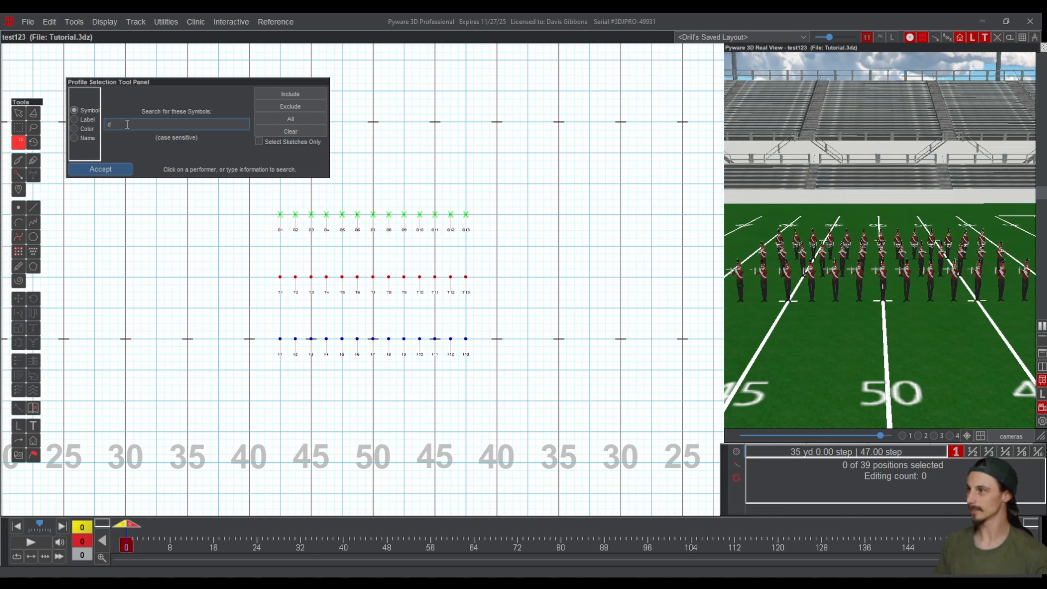
- Search for symbol s alone, include the matching performers in the selection, and clear it
{"action": "key", "text": "BackSpace"}
{"action": "type", "text": "s"}
{"action": "left_click", "coordinate": [282, 96]}
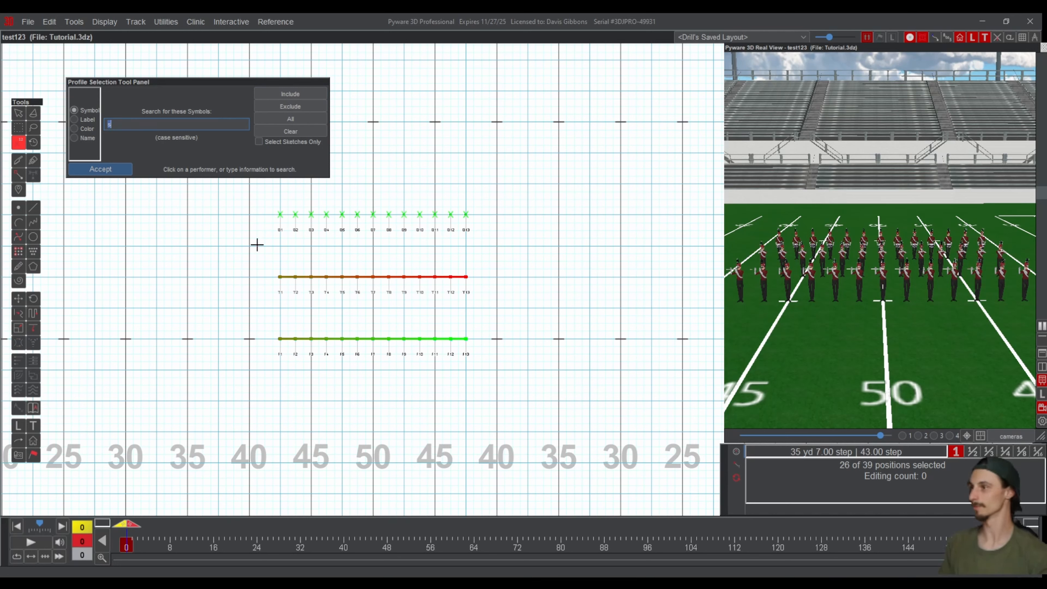
{"action": "left_click", "coordinate": [294, 133]}
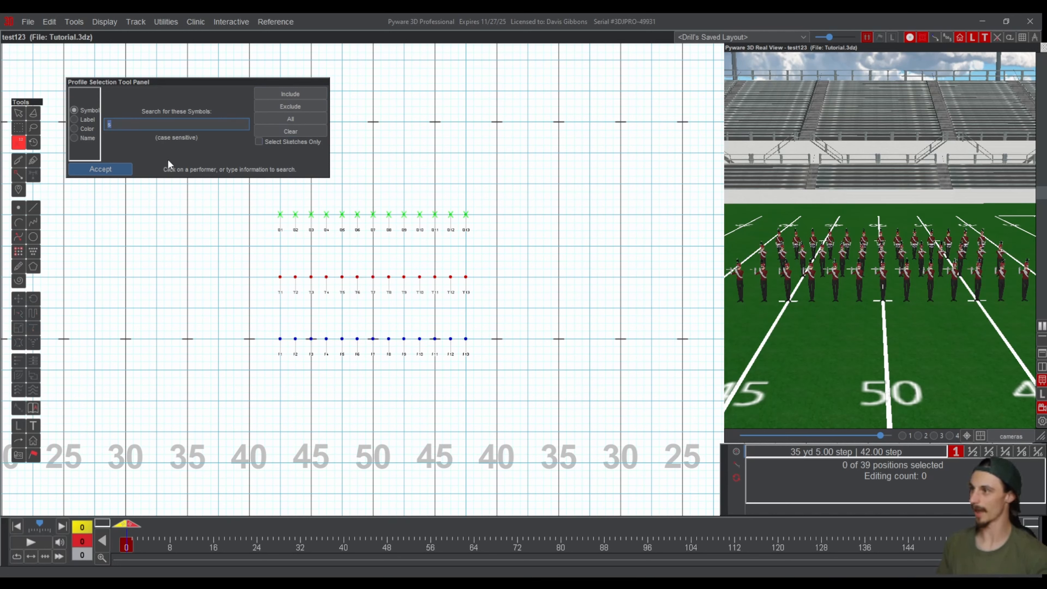
- Set the profile search to Label, include the performers whose labels start with T and f, and clear the selection
{"action": "left_click", "coordinate": [75, 119]}
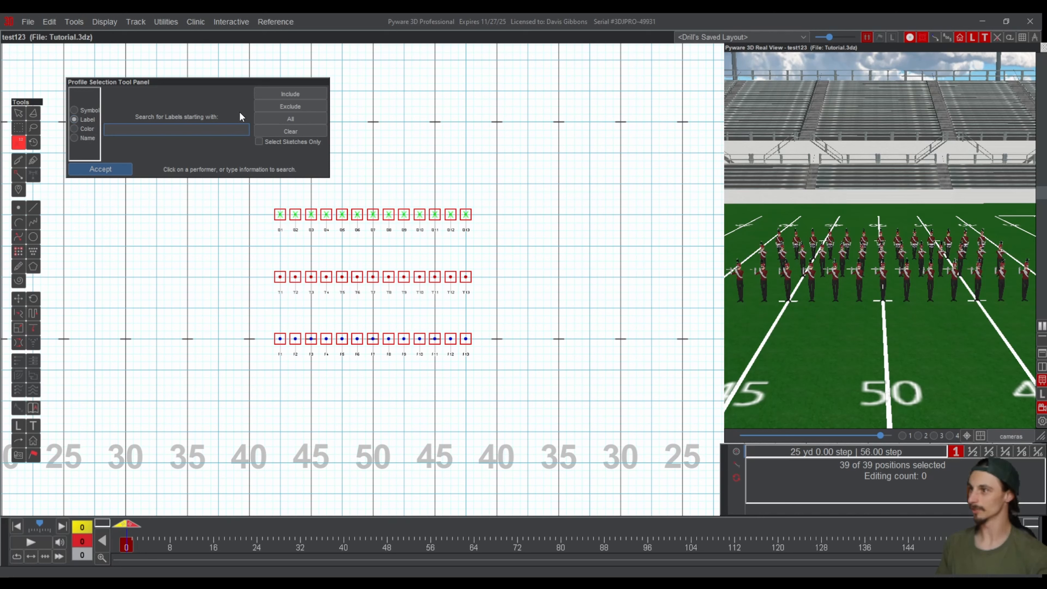
{"action": "left_click", "coordinate": [267, 107]}
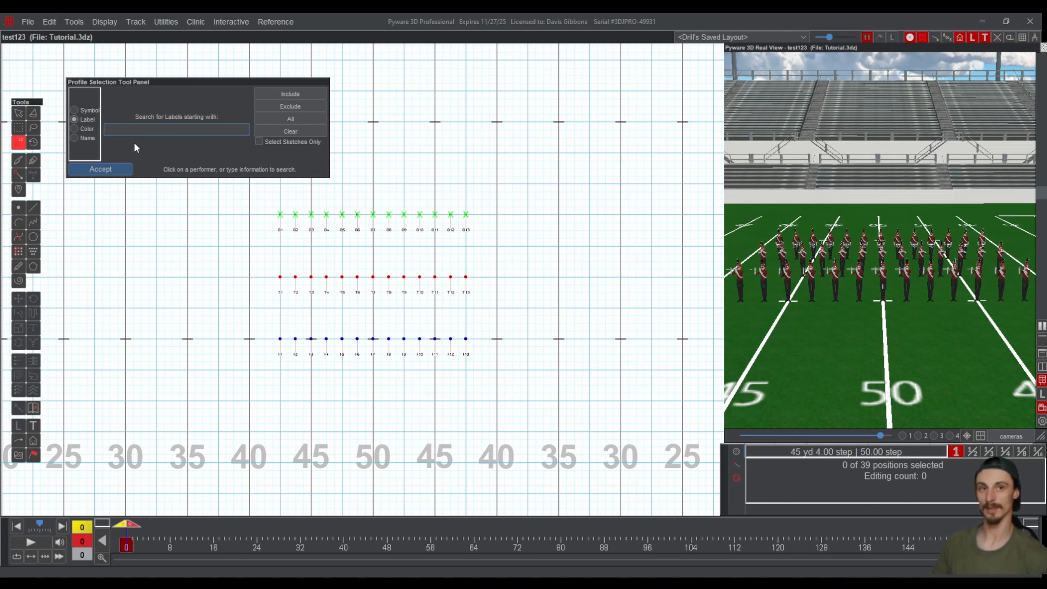
{"action": "type", "text": "T"}
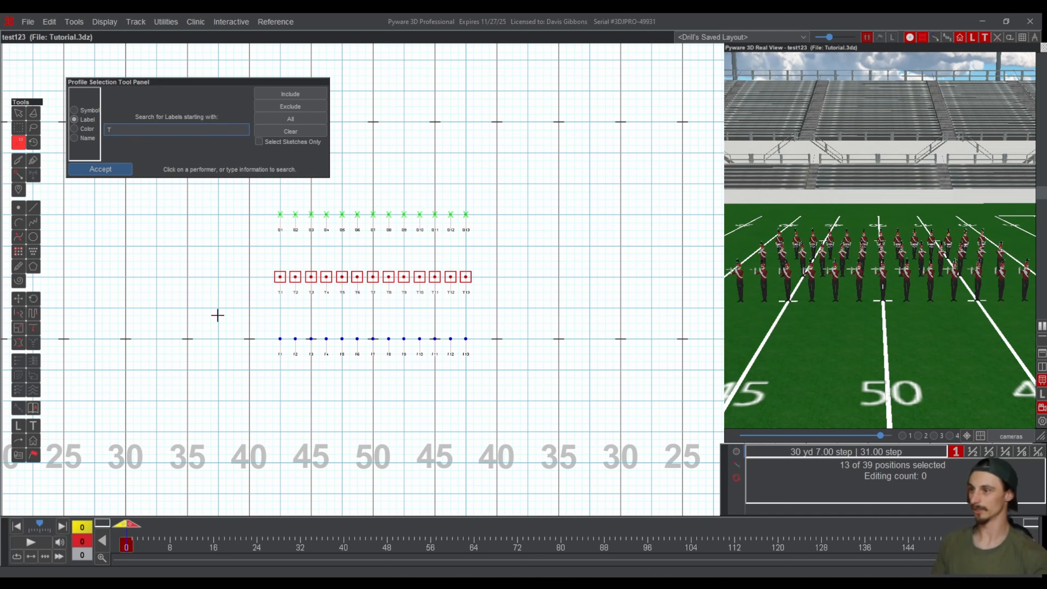
{"action": "left_click", "coordinate": [275, 96]}
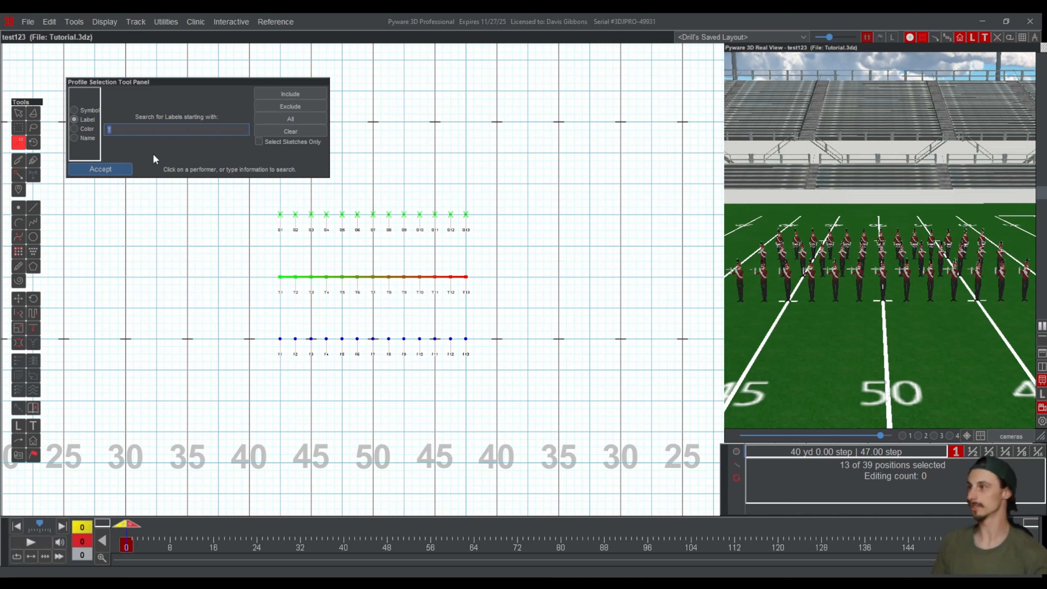
{"action": "type", "text": "f"}
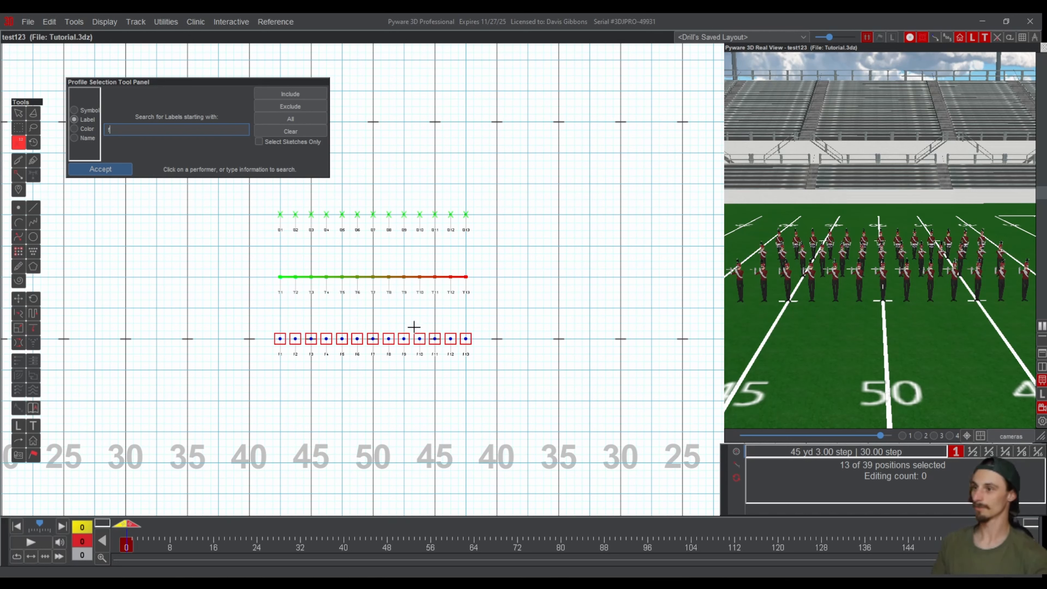
{"action": "left_click", "coordinate": [286, 95]}
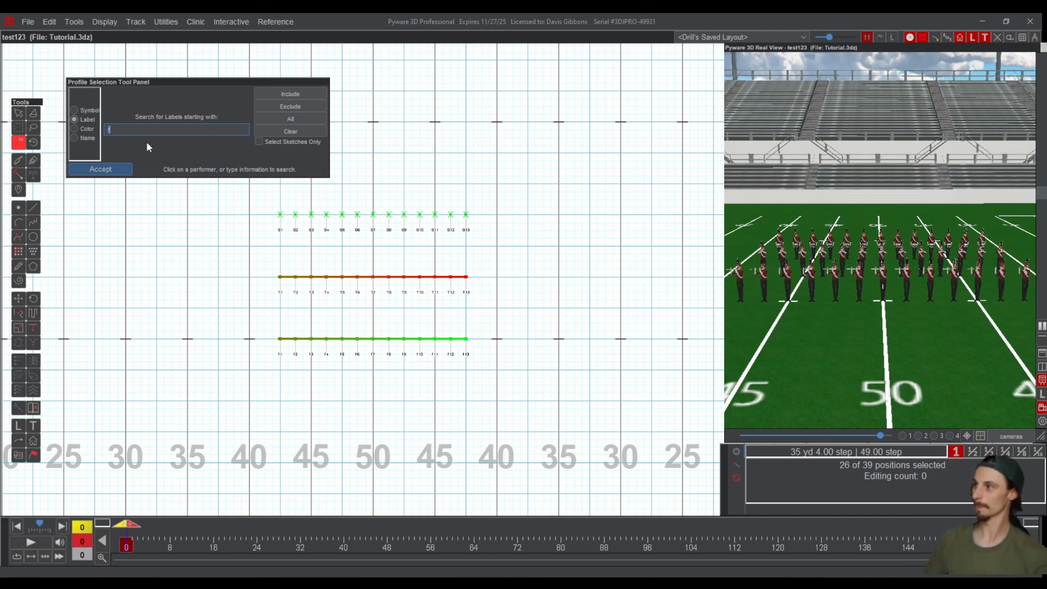
{"action": "left_click", "coordinate": [289, 132]}
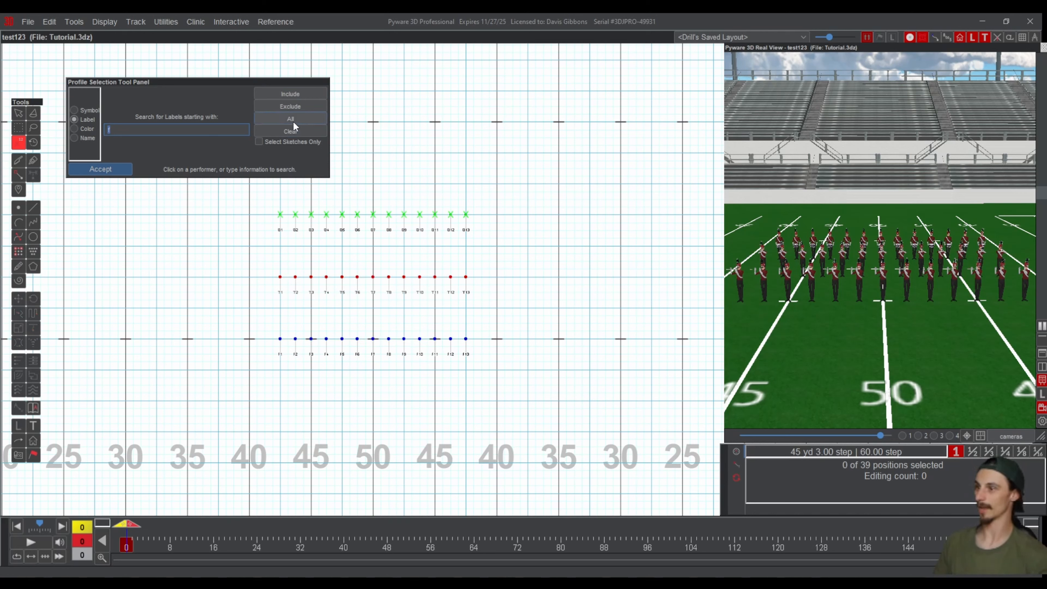
- Set the profile search to Color, pick blue from a front-row performer, include the matches, and clear the selection
{"action": "left_click", "coordinate": [86, 126]}
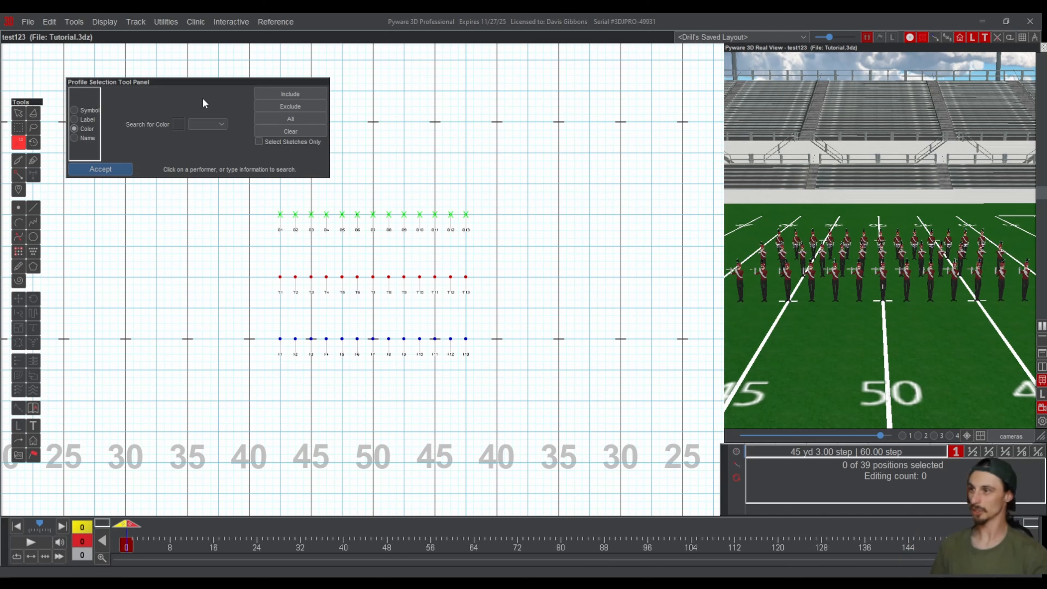
{"action": "left_click", "coordinate": [388, 339]}
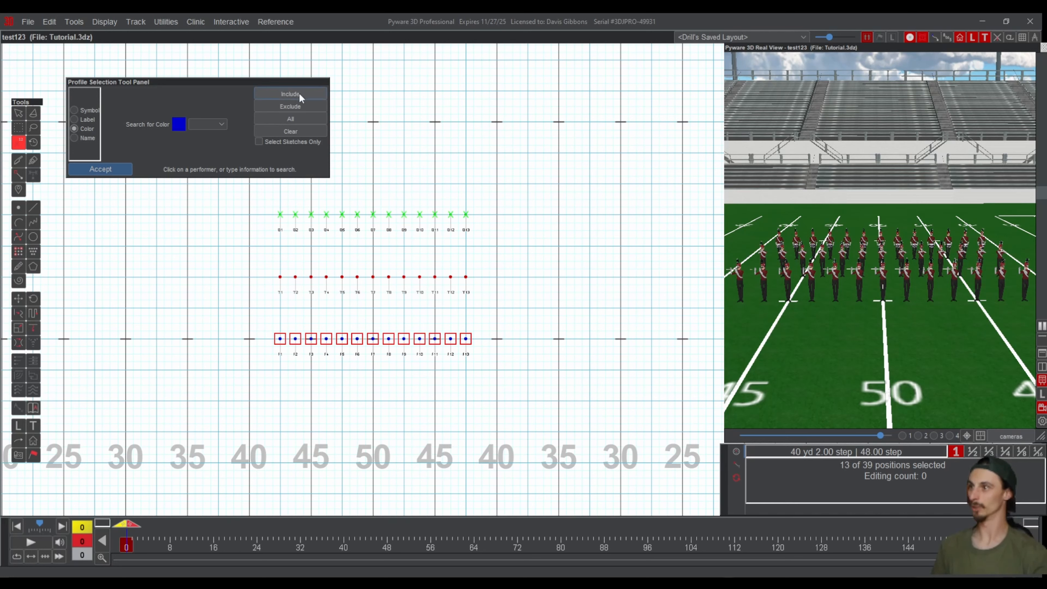
{"action": "left_click", "coordinate": [291, 94]}
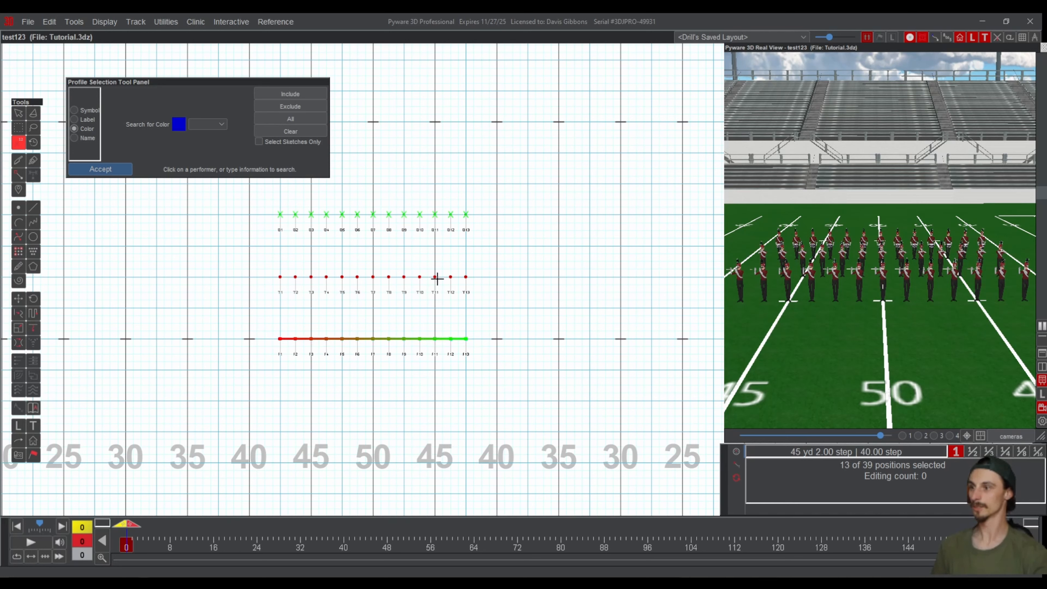
{"action": "left_click", "coordinate": [284, 131]}
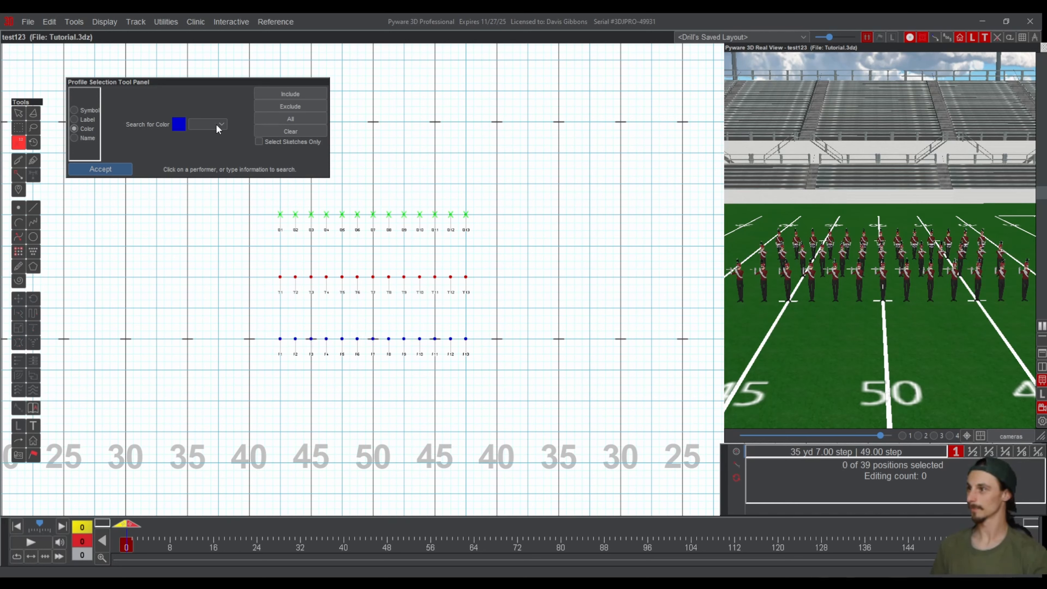
- Search by color for the green performers and the red performers, including each match in the selection
{"action": "left_click", "coordinate": [208, 159]}
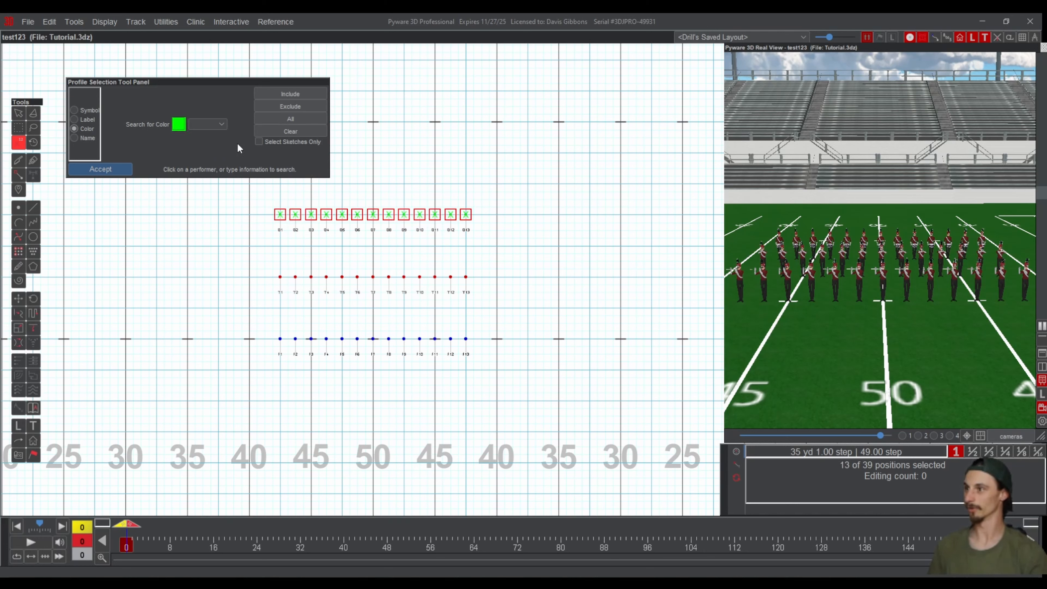
{"action": "left_click", "coordinate": [279, 94]}
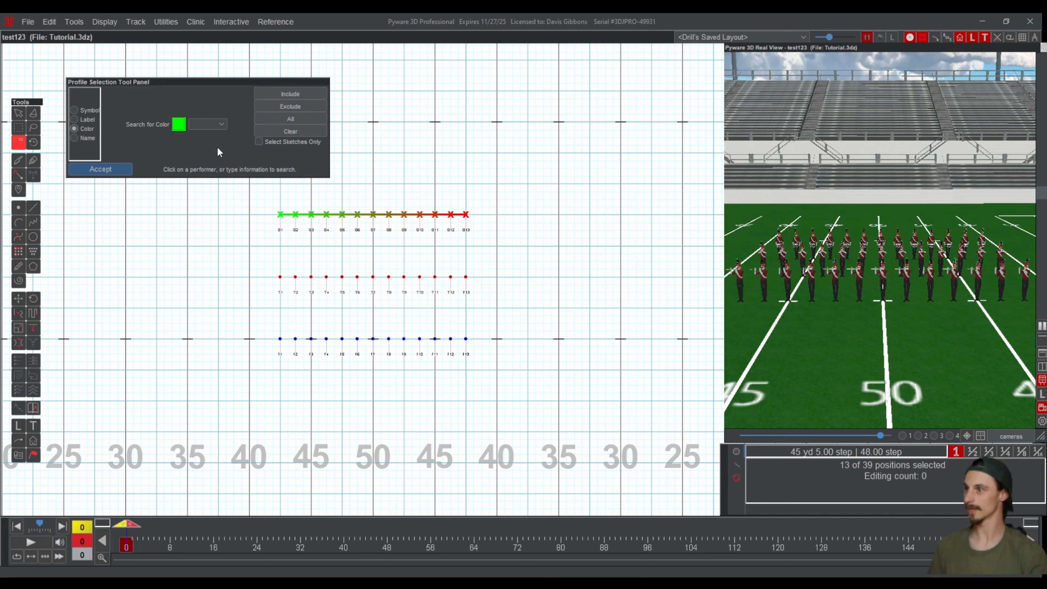
{"action": "left_click", "coordinate": [216, 146]}
{"action": "left_click", "coordinate": [274, 96]}
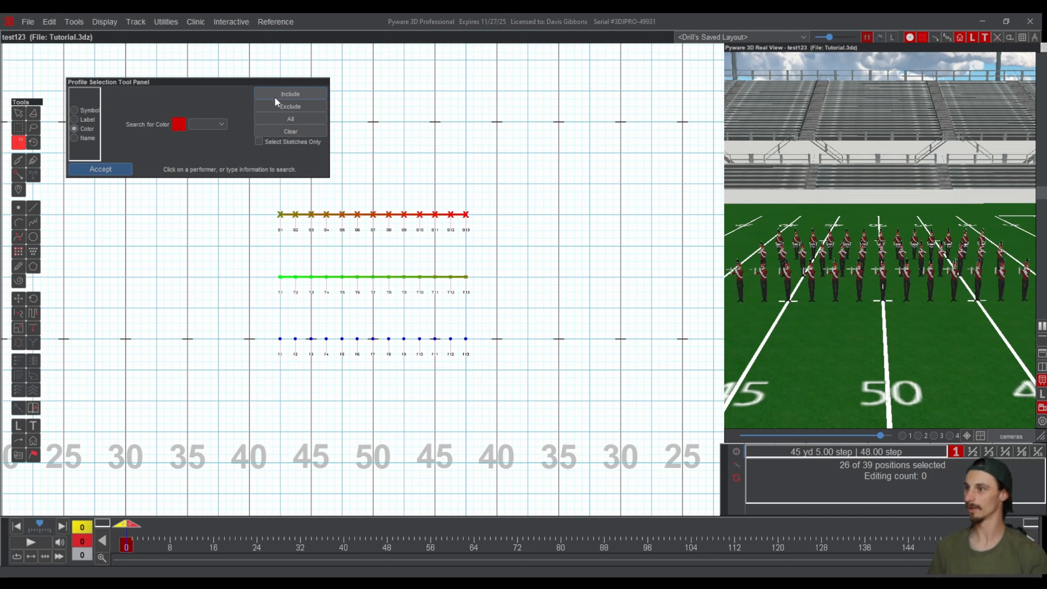
- Include the green performers again and the blue performers in the selection, and clear it
{"action": "left_click", "coordinate": [212, 156]}
{"action": "left_click", "coordinate": [284, 93]}
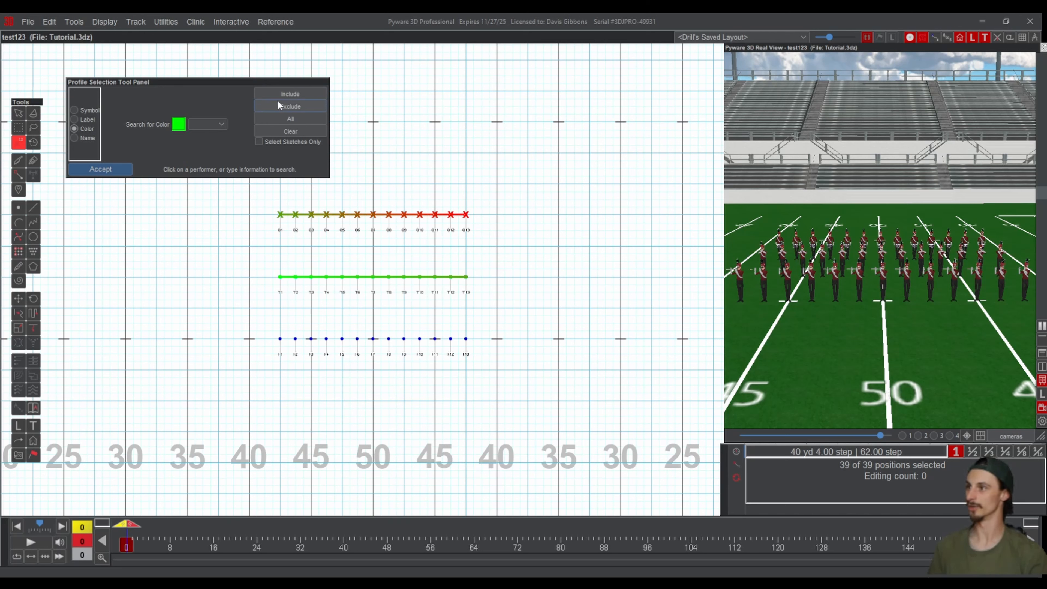
{"action": "left_click", "coordinate": [215, 124]}
{"action": "left_click", "coordinate": [226, 138]}
{"action": "left_click", "coordinate": [273, 92]}
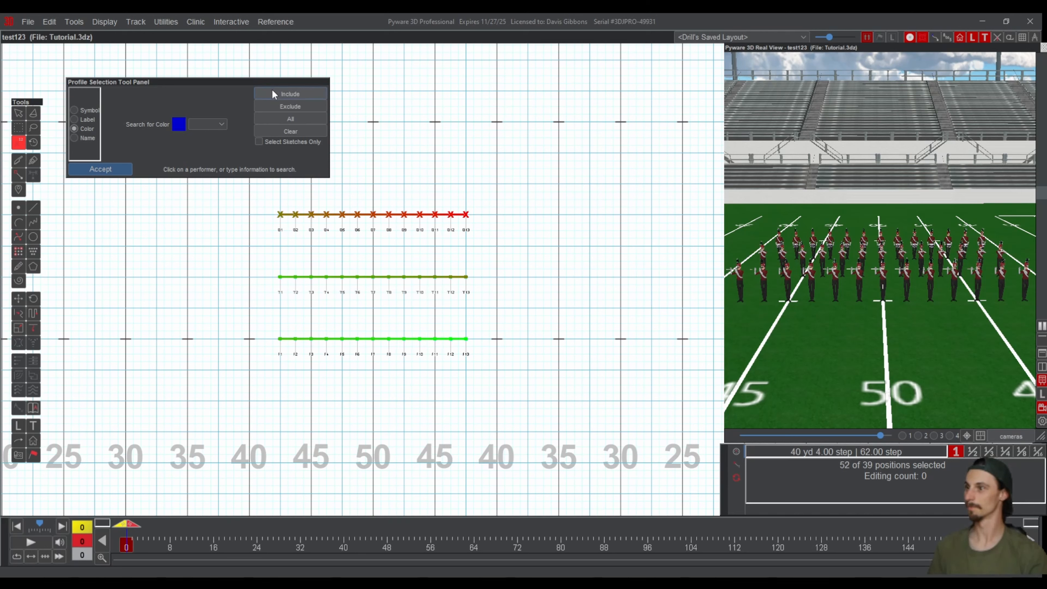
{"action": "left_click", "coordinate": [289, 130]}
- Look at the Name search, return to the Symbol search for s, include the matching performers, and accept the selection
{"action": "left_click", "coordinate": [88, 139]}
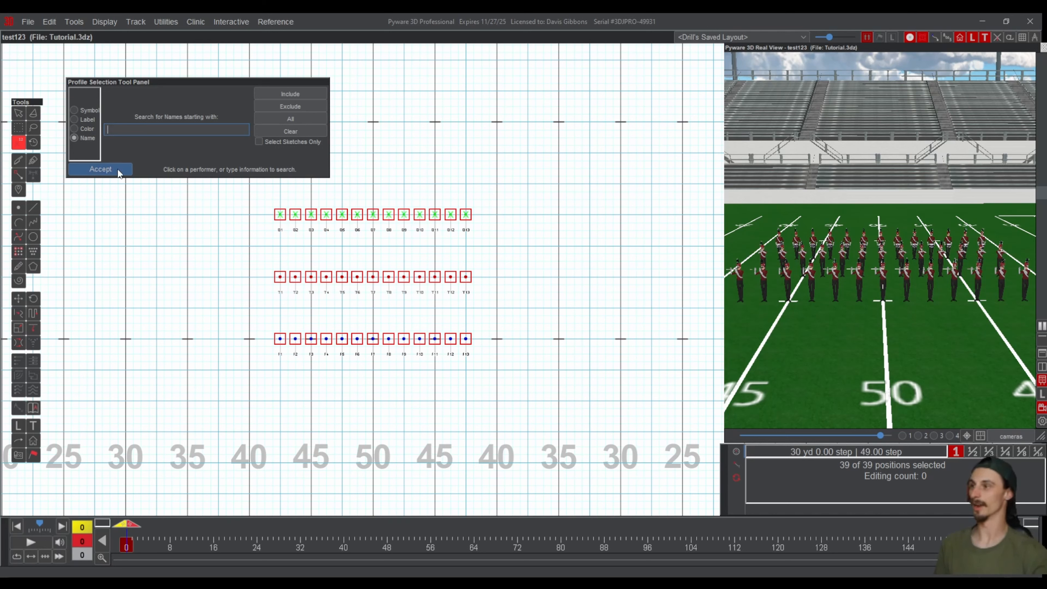
{"action": "left_click", "coordinate": [85, 109]}
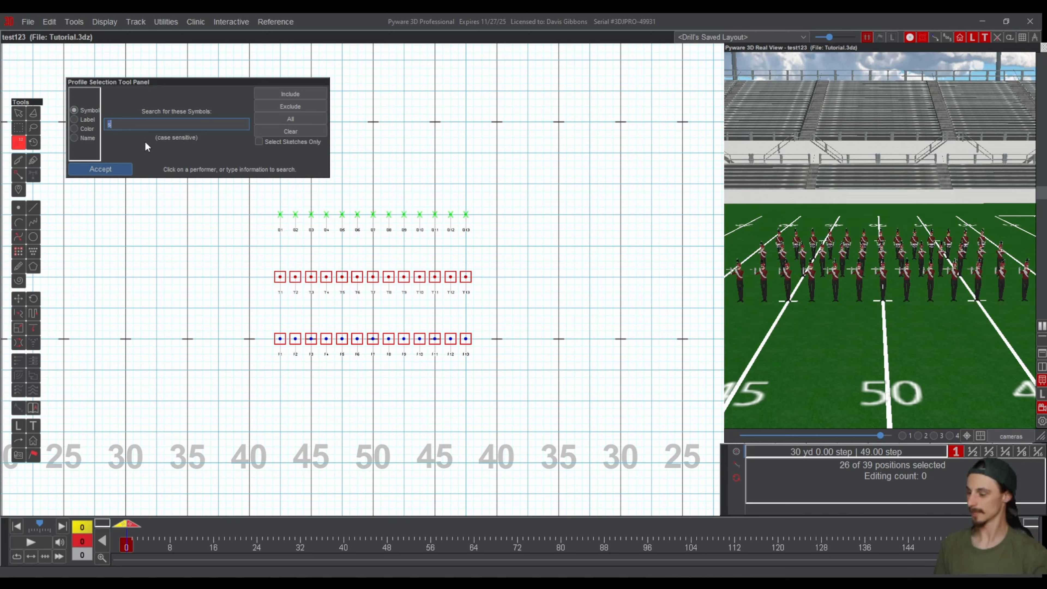
{"action": "left_click", "coordinate": [255, 93]}
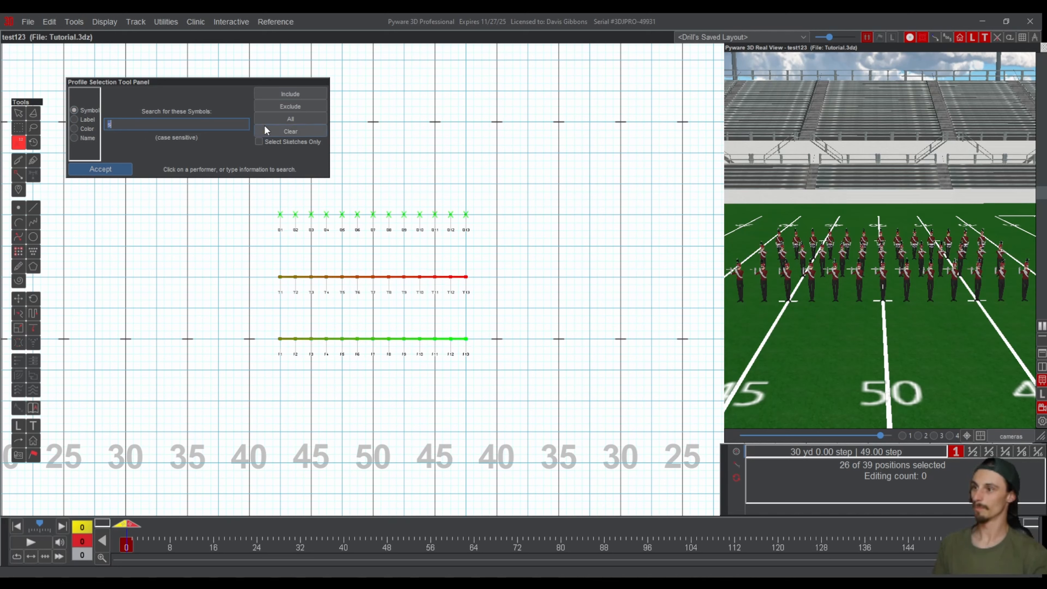
{"action": "left_click", "coordinate": [100, 169]}
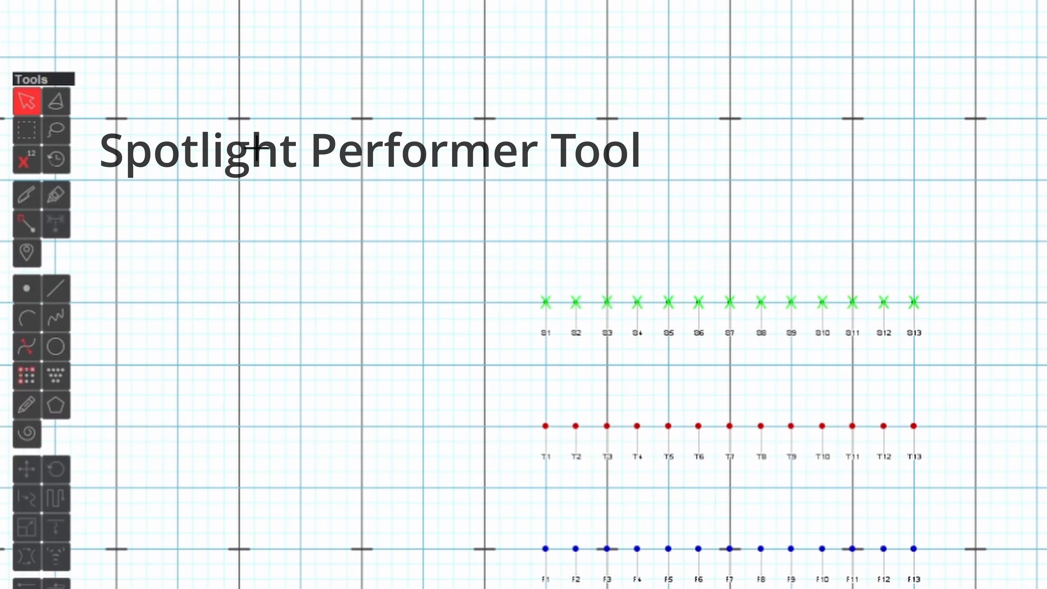
- Spotlight performer F1 with the Spotlight tool, check the spotlight in the 3D view, and leave the tool
{"action": "left_click", "coordinate": [56, 101]}
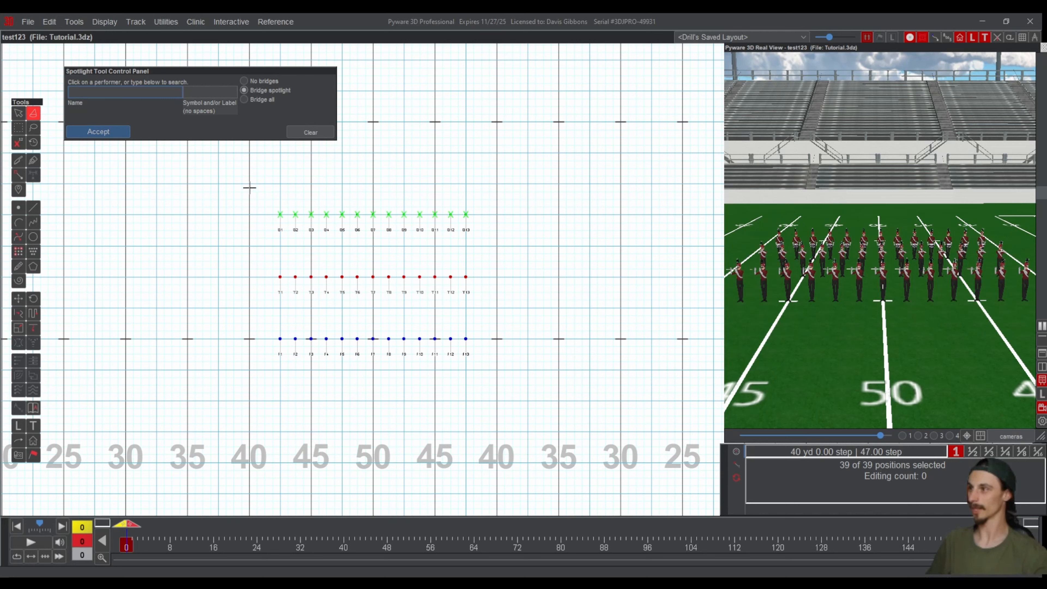
{"action": "left_click", "coordinate": [280, 339]}
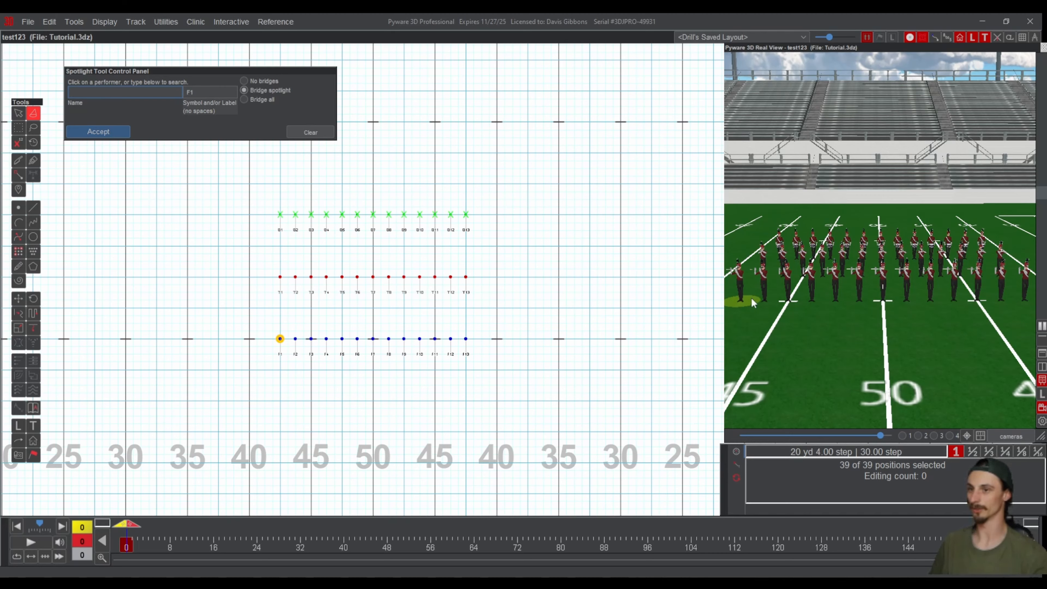
{"action": "left_click_drag", "start_coordinate": [752, 298], "coordinate": [785, 322]}
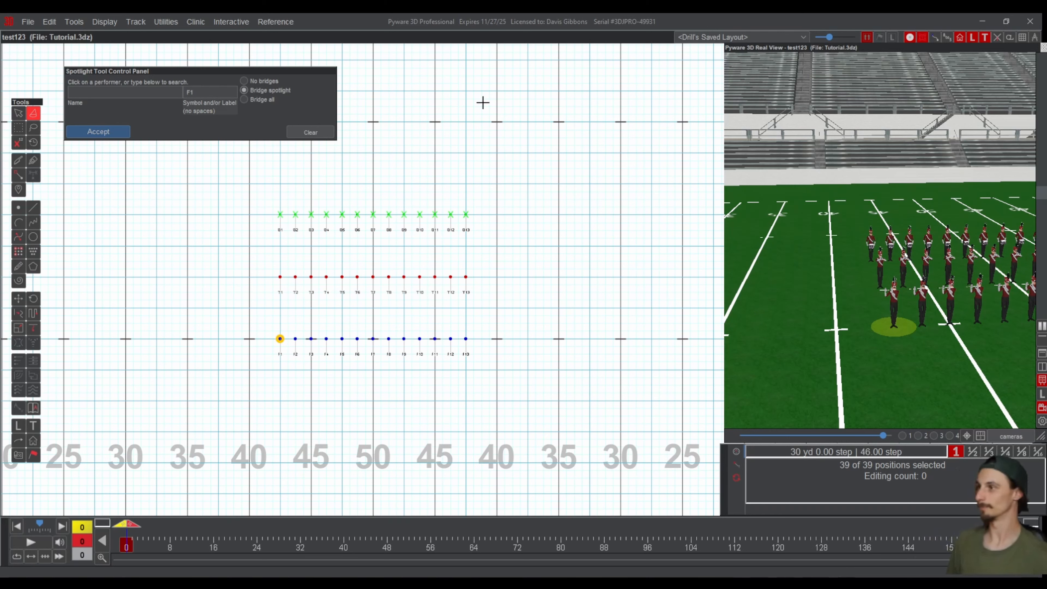
{"action": "key", "text": "Escape"}
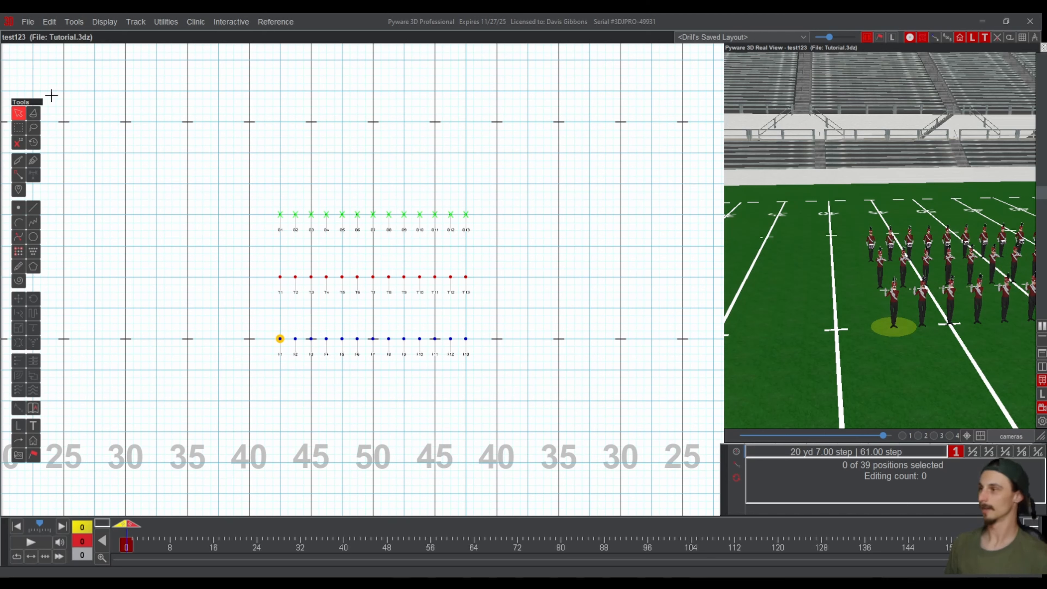
- Reopen the Spotlight tool, clear the spotlight from performer F1, and accept
{"action": "left_click", "coordinate": [33, 113]}
{"action": "left_click", "coordinate": [304, 132]}
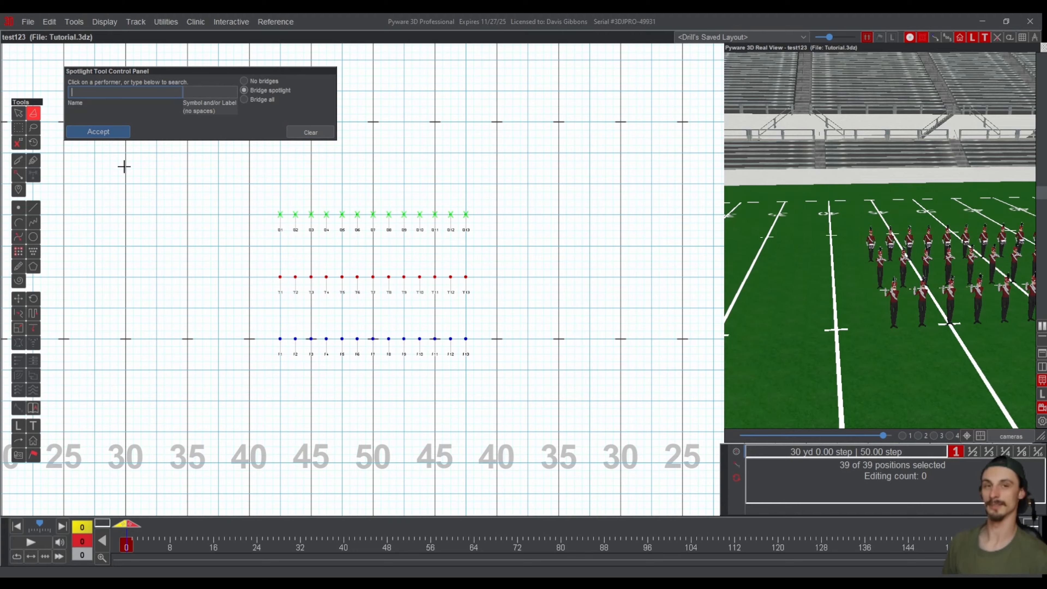
{"action": "left_click", "coordinate": [102, 135]}
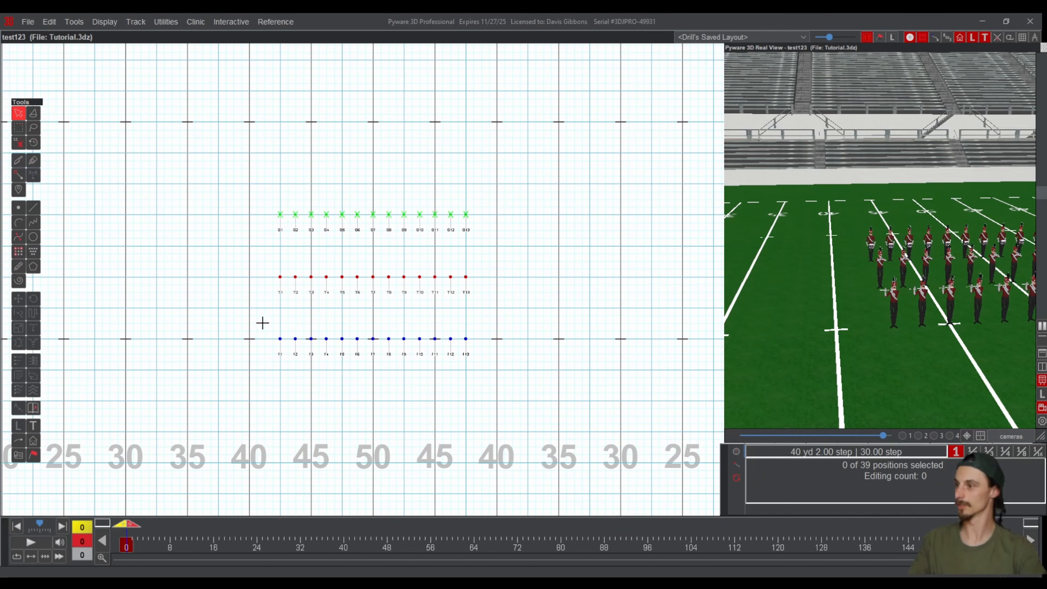
- Select the blue front row of performers F1 to F13 and start the Glue tool on it
{"action": "left_click_drag", "start_coordinate": [352, 385], "coordinate": [689, 448]}
{"action": "left_click_drag", "start_coordinate": [504, 360], "coordinate": [509, 363]}
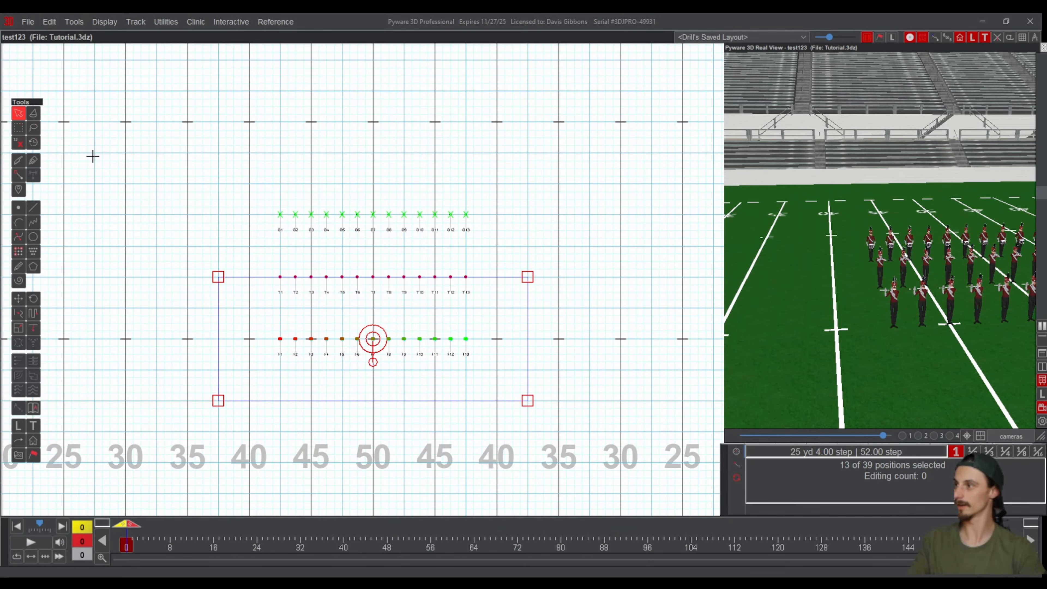
{"action": "left_click", "coordinate": [34, 167]}
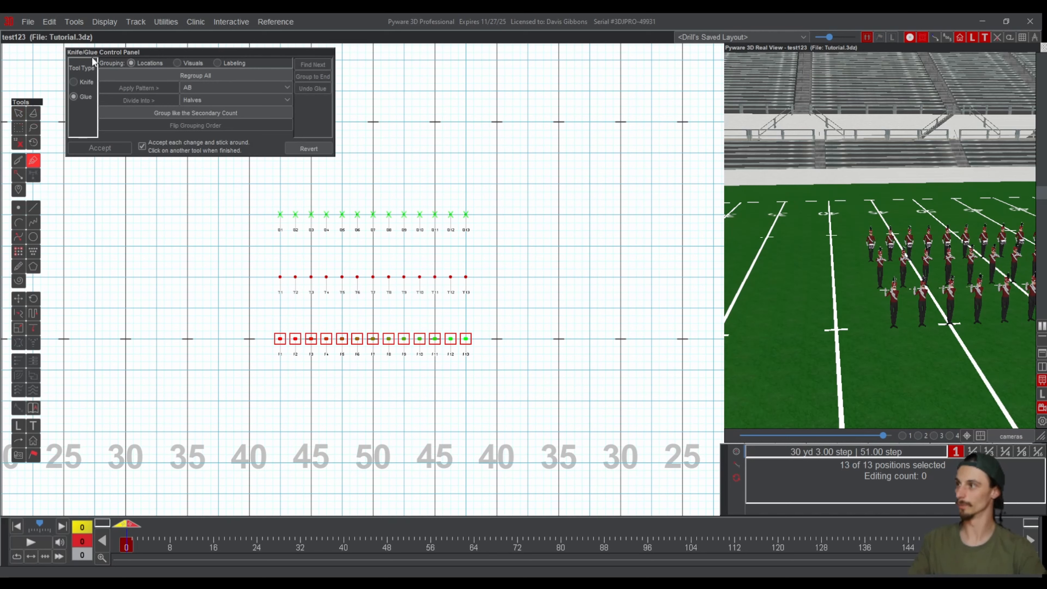
- Alternate between the Knife and Glue tool types to compare them on the selected row, ending with Glue
{"action": "left_click", "coordinate": [20, 162]}
{"action": "left_click", "coordinate": [32, 161]}
{"action": "left_click", "coordinate": [19, 163]}
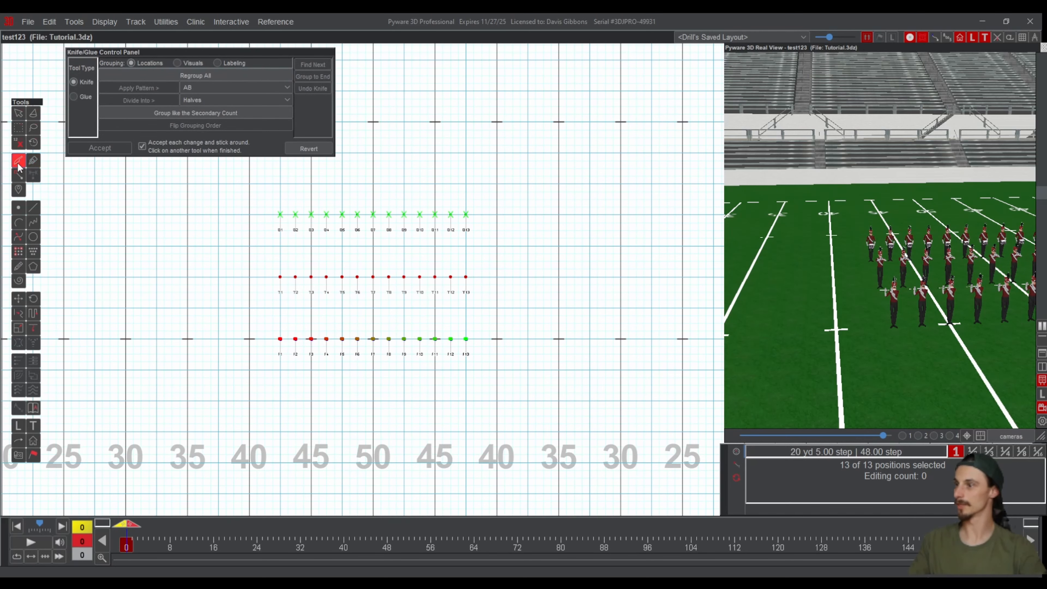
{"action": "left_click", "coordinate": [32, 162]}
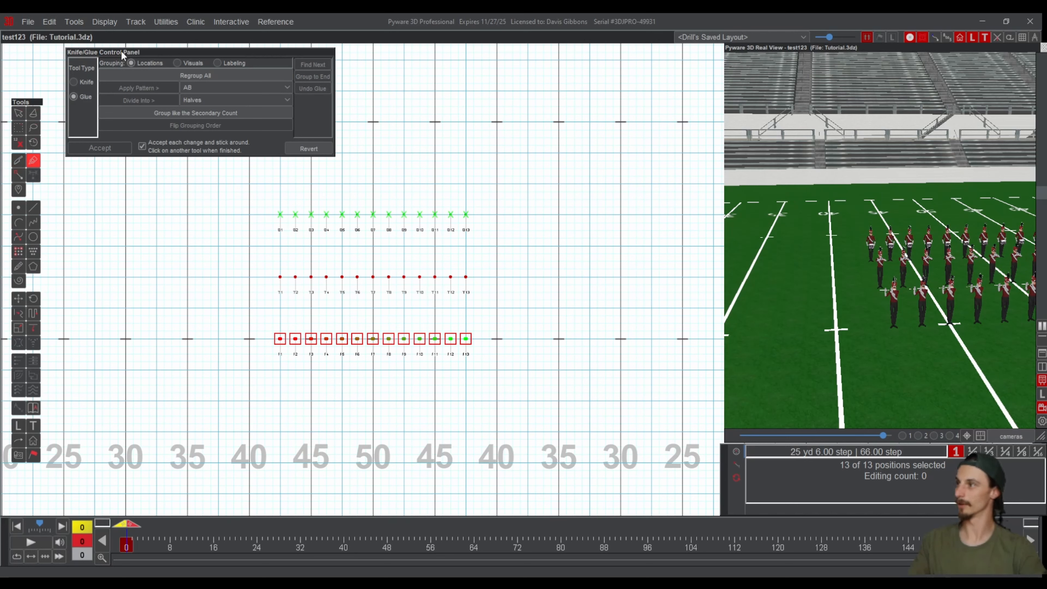
{"action": "left_click", "coordinate": [87, 82]}
{"action": "left_click", "coordinate": [84, 95]}
{"action": "left_click", "coordinate": [81, 83]}
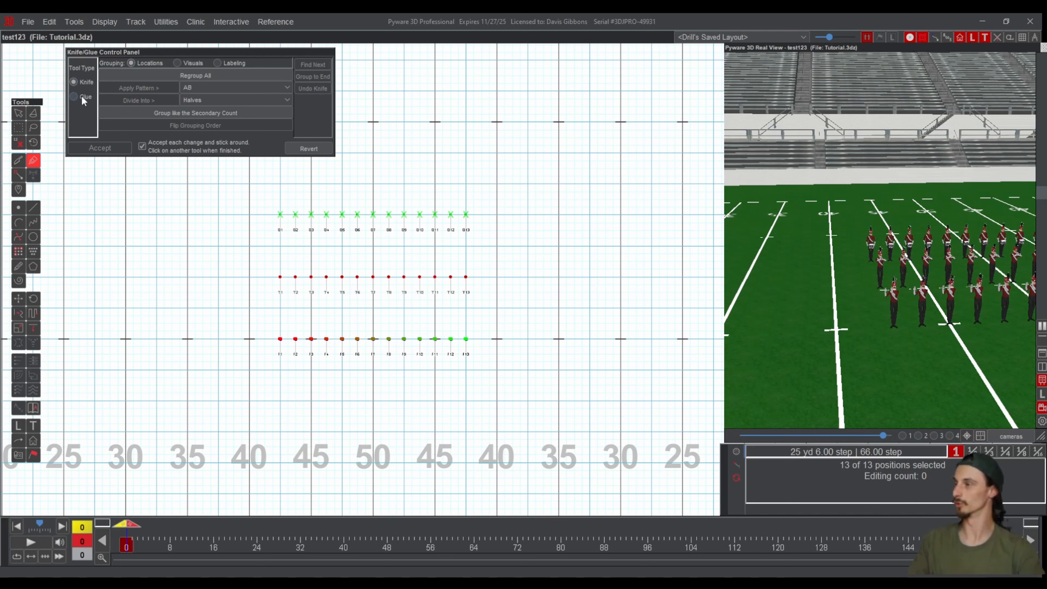
{"action": "left_click", "coordinate": [81, 97]}
{"action": "left_click", "coordinate": [80, 83]}
{"action": "left_click", "coordinate": [84, 98]}
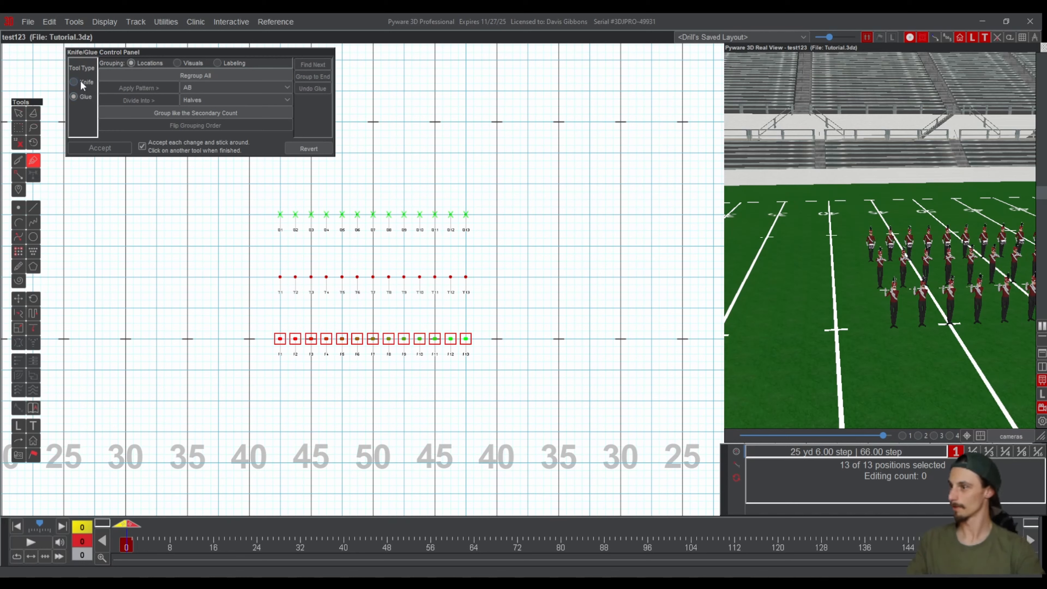
{"action": "left_click", "coordinate": [79, 83]}
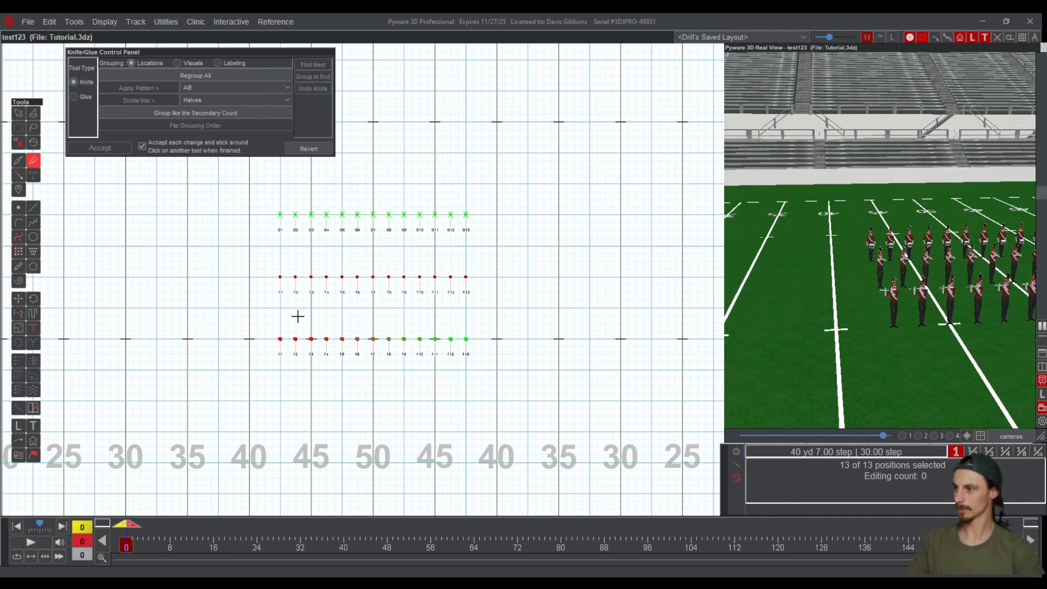
{"action": "left_click", "coordinate": [84, 99]}
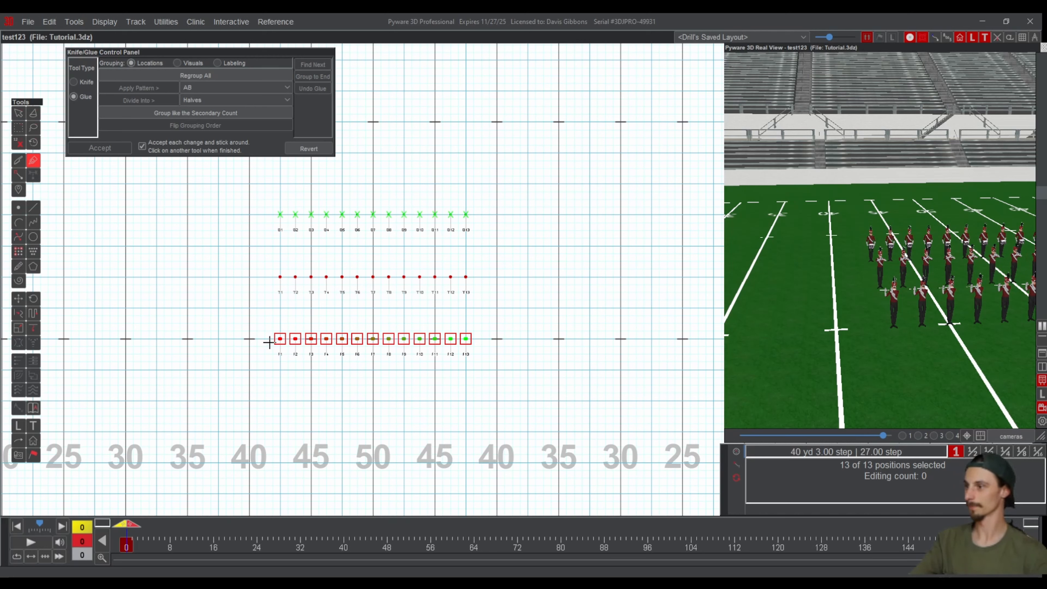
- Glue performers F1 to F6 together, add the next two with Find Next, and group the remaining ones to the end
{"action": "mouse_move", "coordinate": [280, 339]}
{"action": "left_mouse_down"}
{"action": "mouse_move", "coordinate": [342, 339]}
{"action": "mouse_move", "coordinate": [279, 339]}
{"action": "left_mouse_up"}
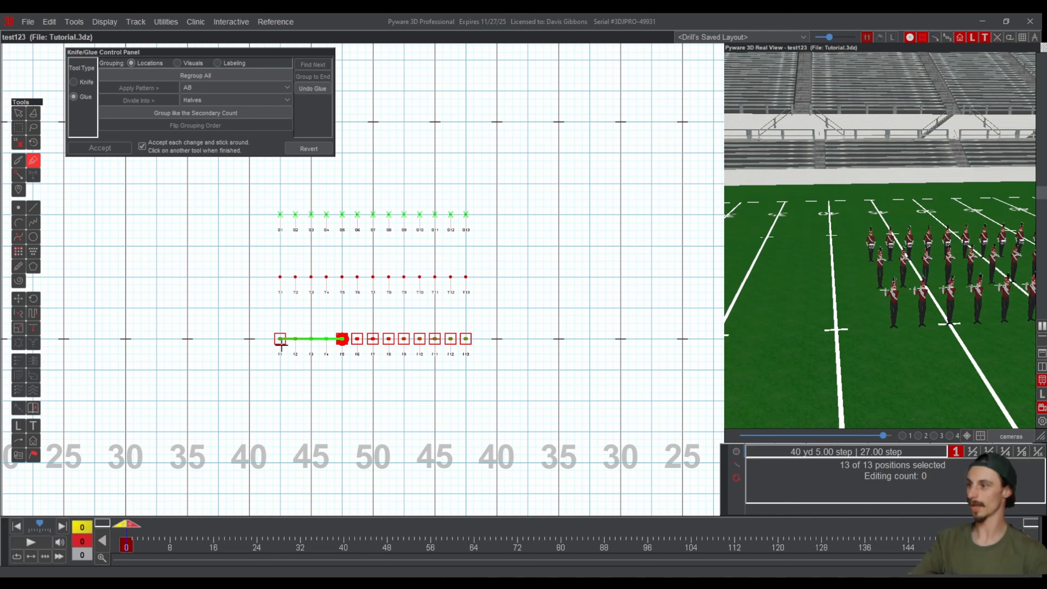
{"action": "left_click", "coordinate": [357, 339]}
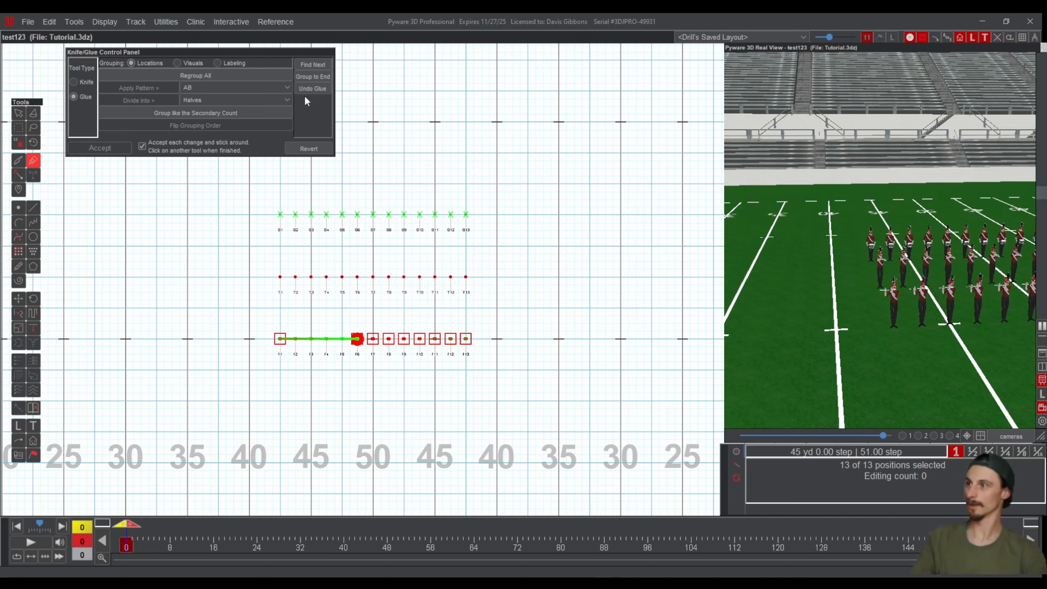
{"action": "left_click", "coordinate": [315, 64]}
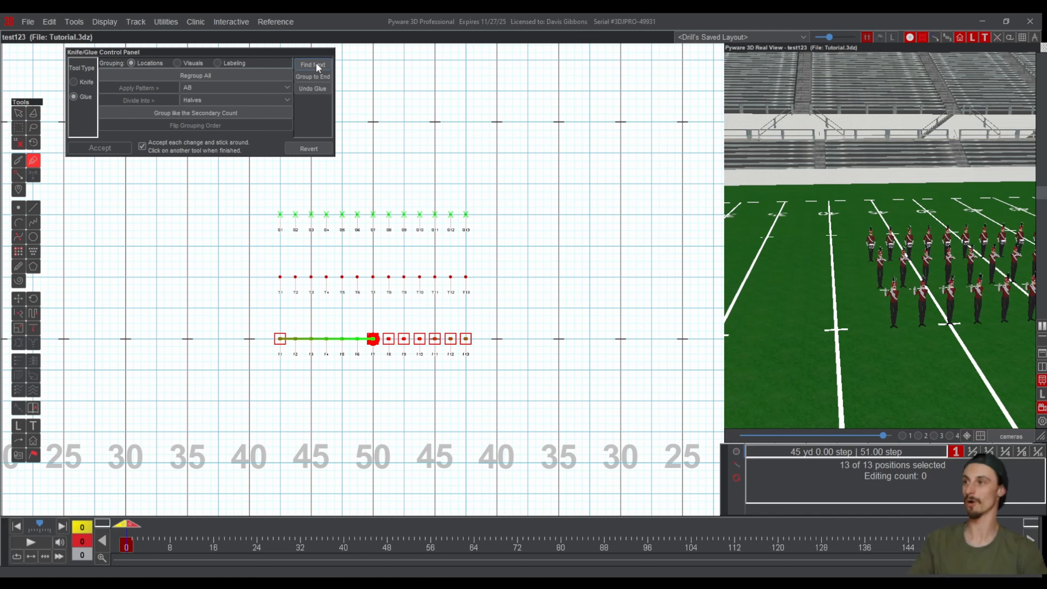
{"action": "left_click", "coordinate": [311, 66]}
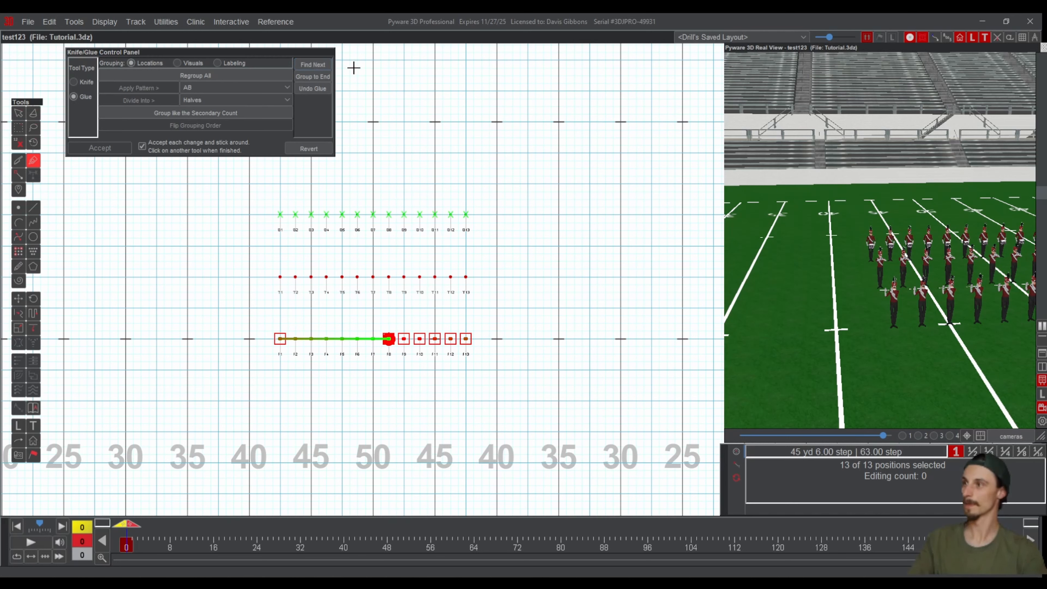
{"action": "left_click", "coordinate": [313, 77]}
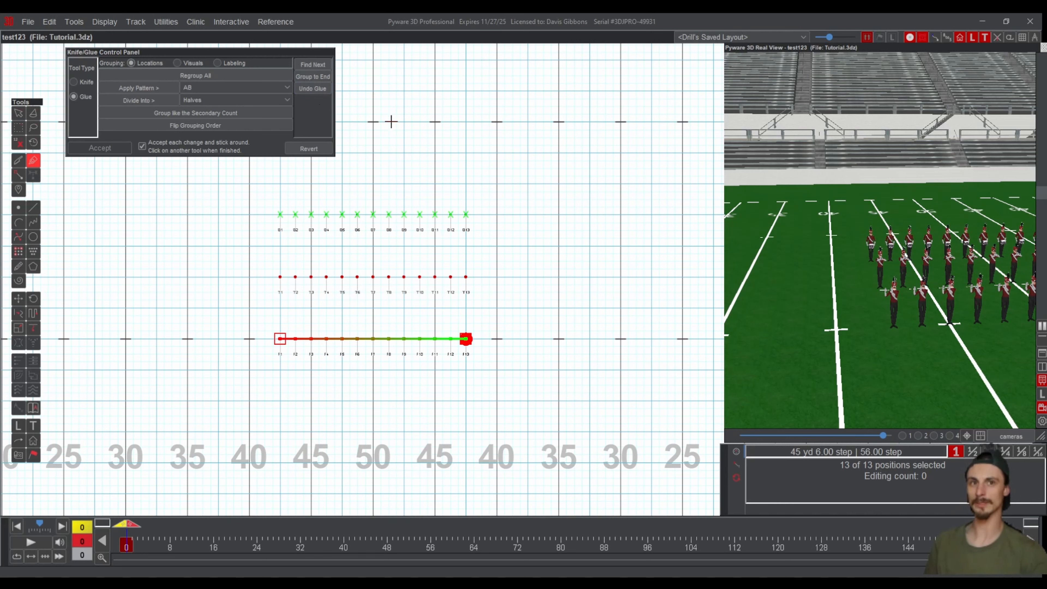
- Undo the glue on the front row and apply Regroup All to restart its grouping
{"action": "left_click", "coordinate": [307, 88]}
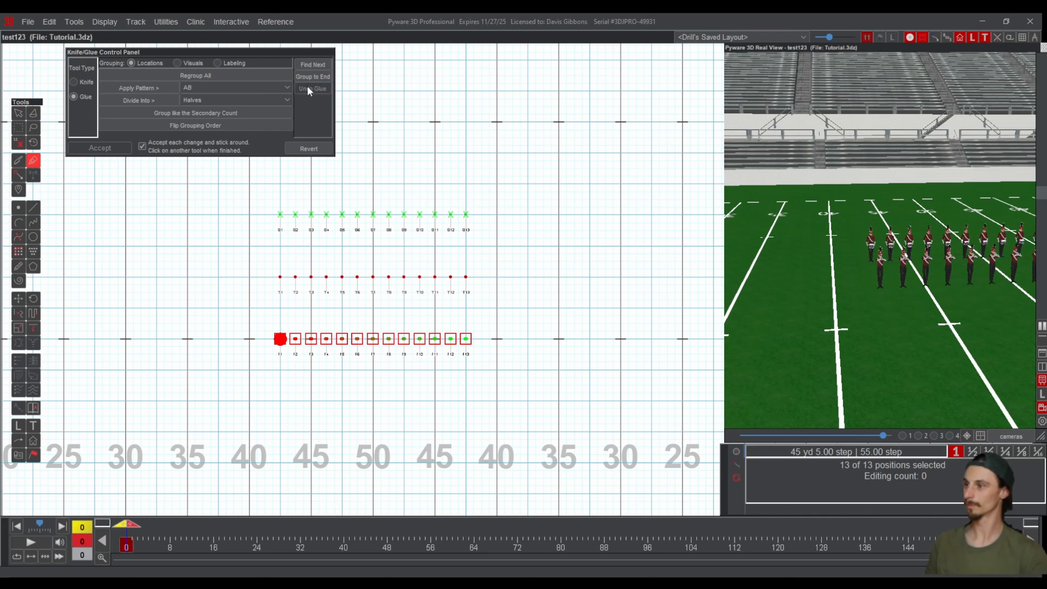
{"action": "left_click", "coordinate": [218, 292]}
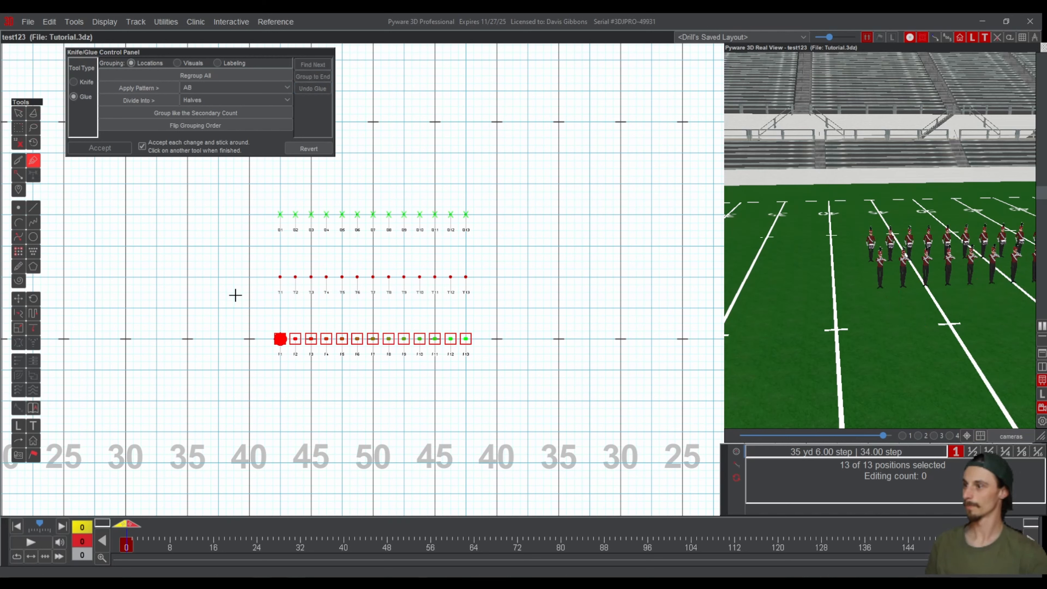
{"action": "left_click", "coordinate": [173, 73]}
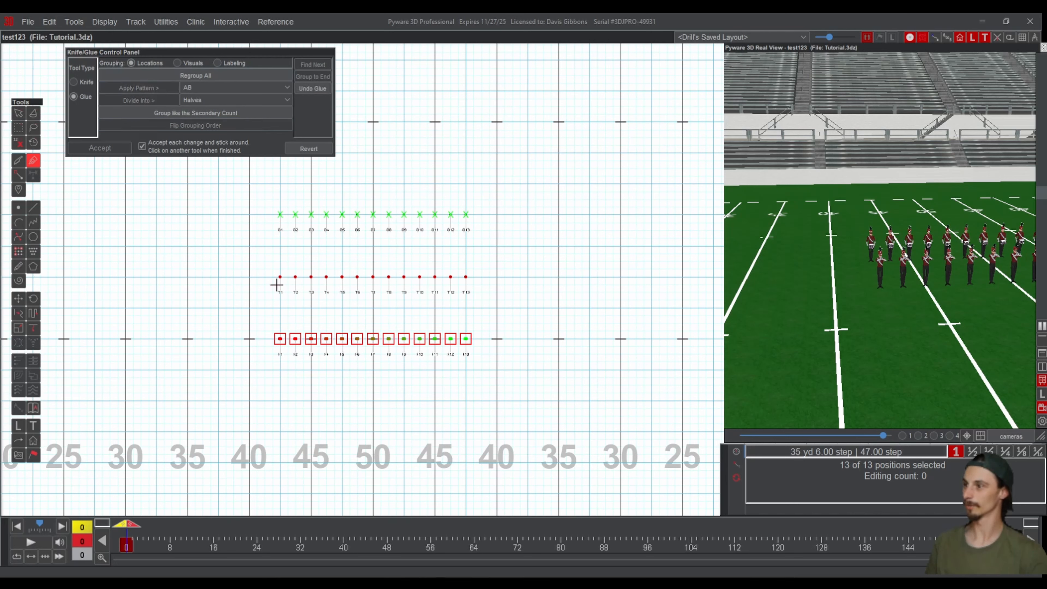
- Glue the front row performers F1 to F13 into two interleaved groups, odd-numbered and even-numbered, and exit the Glue tool
{"action": "left_click", "coordinate": [281, 339]}
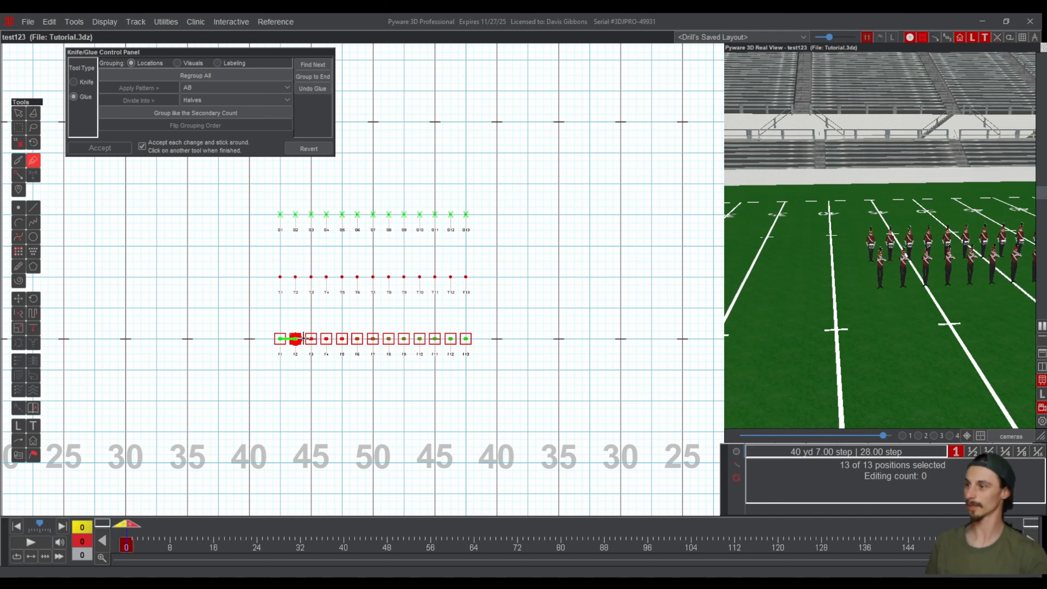
{"action": "left_click_drag", "start_coordinate": [303, 339], "coordinate": [465, 339]}
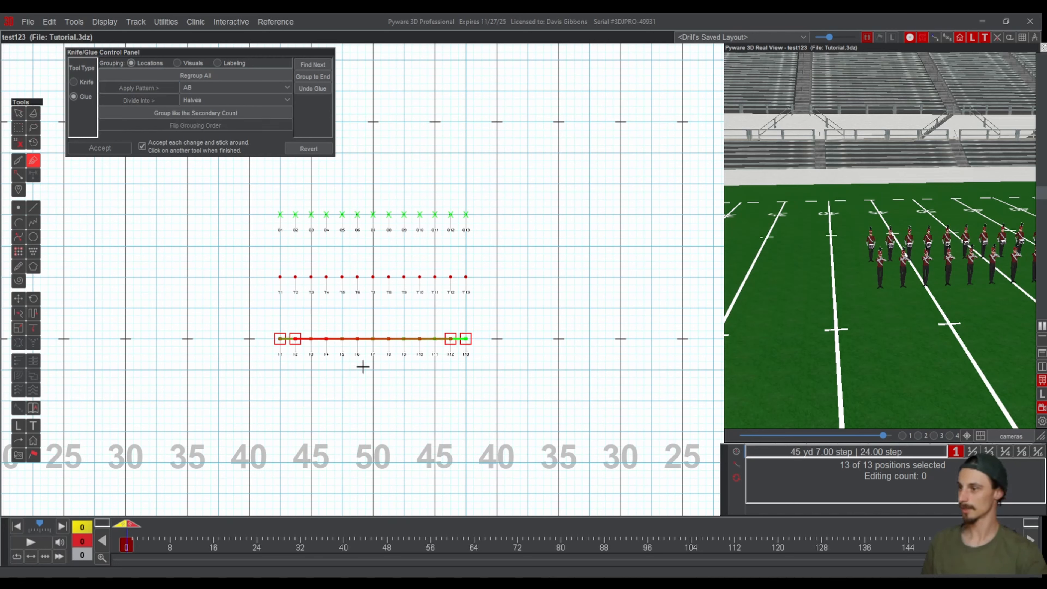
{"action": "key", "text": "Escape"}
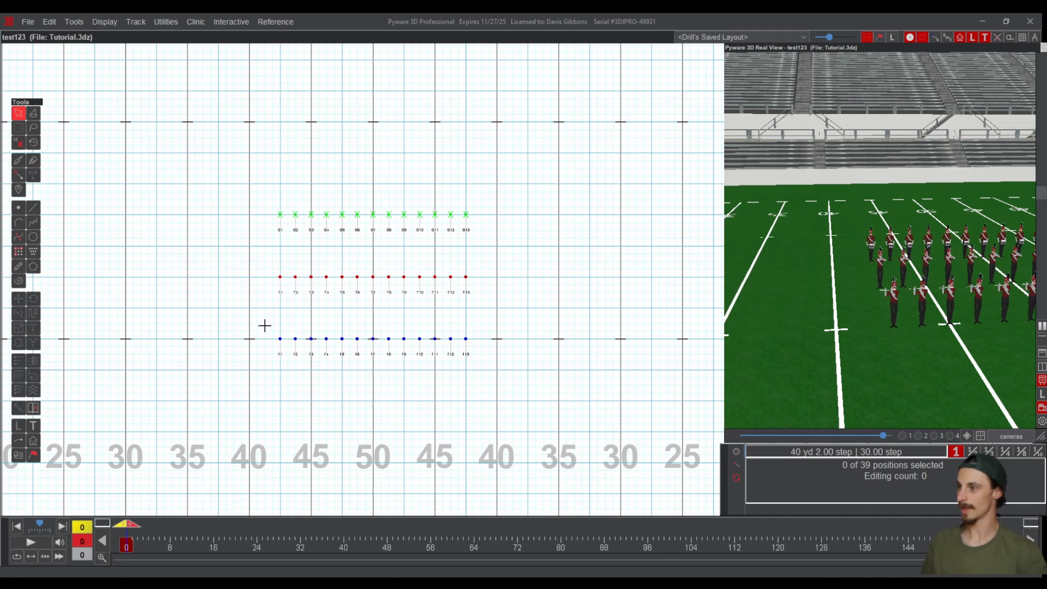
- Select the odd-numbered front-row group on its own, move it about 4 steps toward the front, and return it to the row
{"action": "left_click_drag", "start_coordinate": [265, 320], "coordinate": [500, 388]}
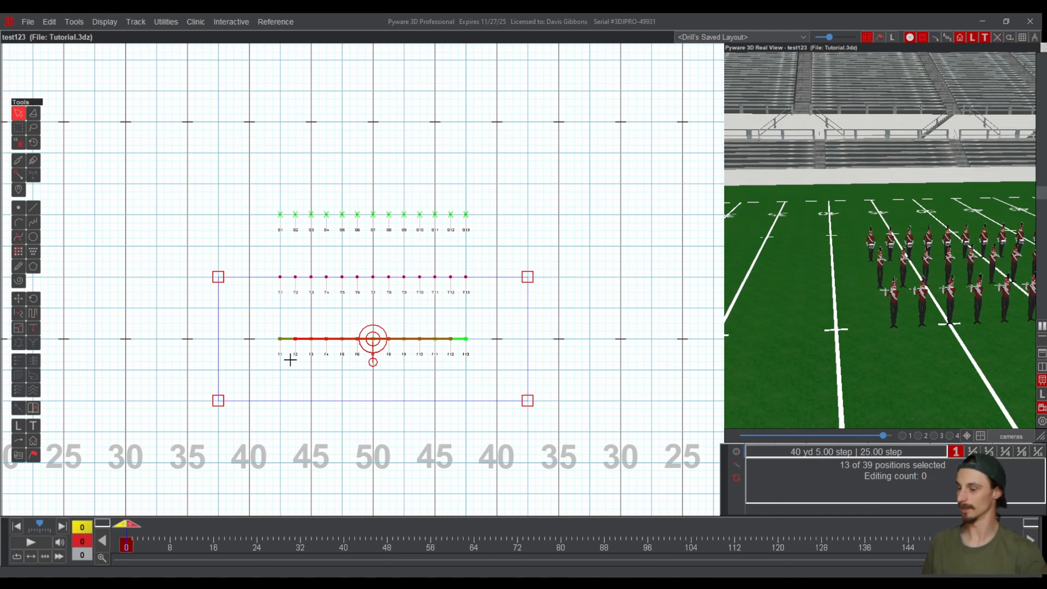
{"action": "mouse_move", "coordinate": [373, 339]}
{"action": "left_mouse_down"}
{"action": "mouse_move", "coordinate": [373, 354]}
{"action": "mouse_move", "coordinate": [373, 341]}
{"action": "left_mouse_up"}
{"action": "left_click", "coordinate": [311, 399]}
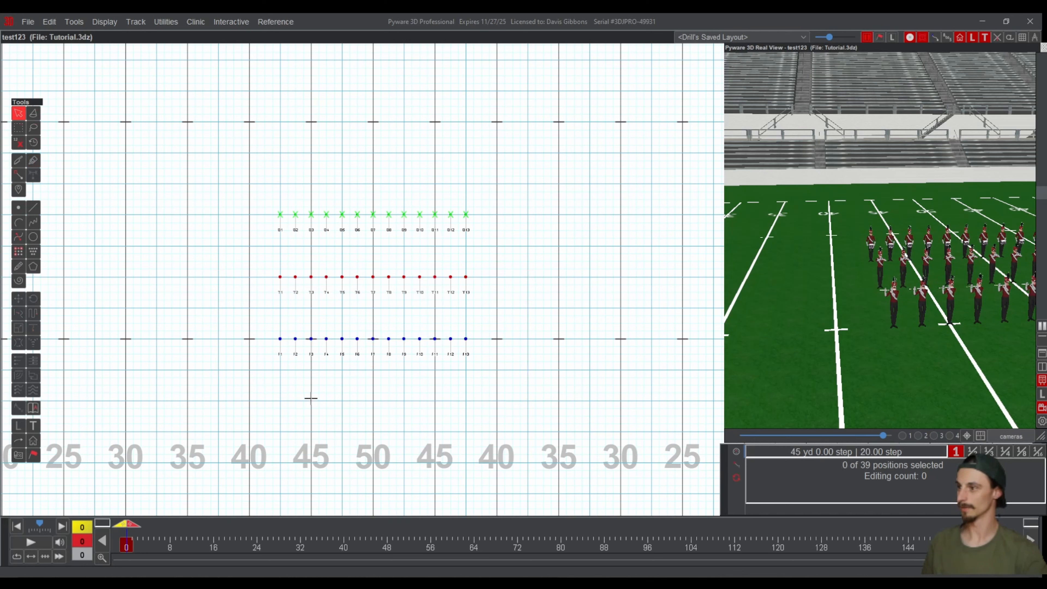
{"action": "left_click_drag", "start_coordinate": [264, 327], "coordinate": [290, 352]}
{"action": "left_click_drag", "start_coordinate": [374, 344], "coordinate": [373, 370]}
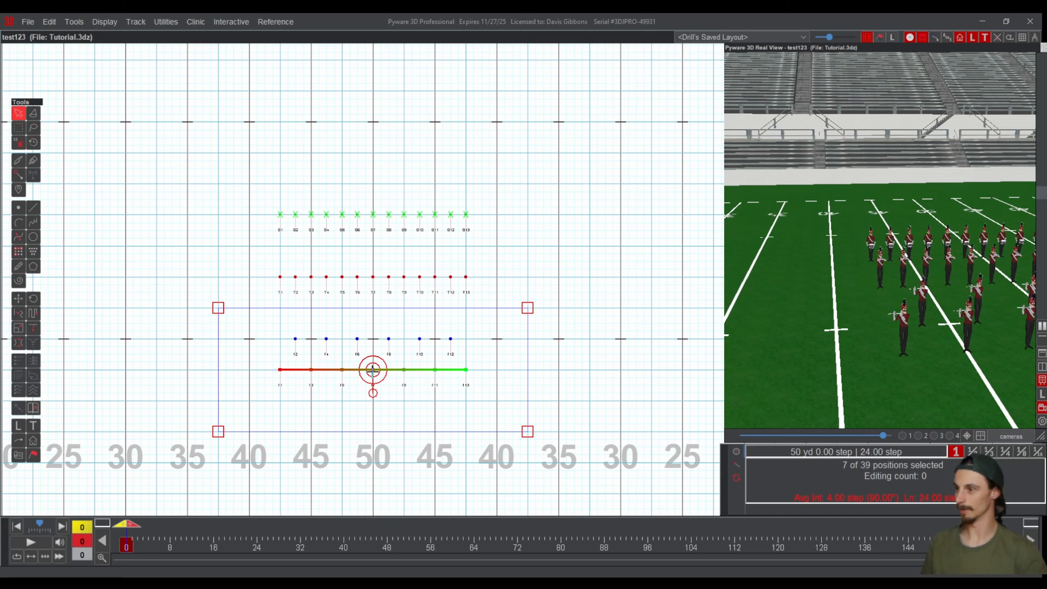
{"action": "left_click_drag", "start_coordinate": [373, 368], "coordinate": [370, 338]}
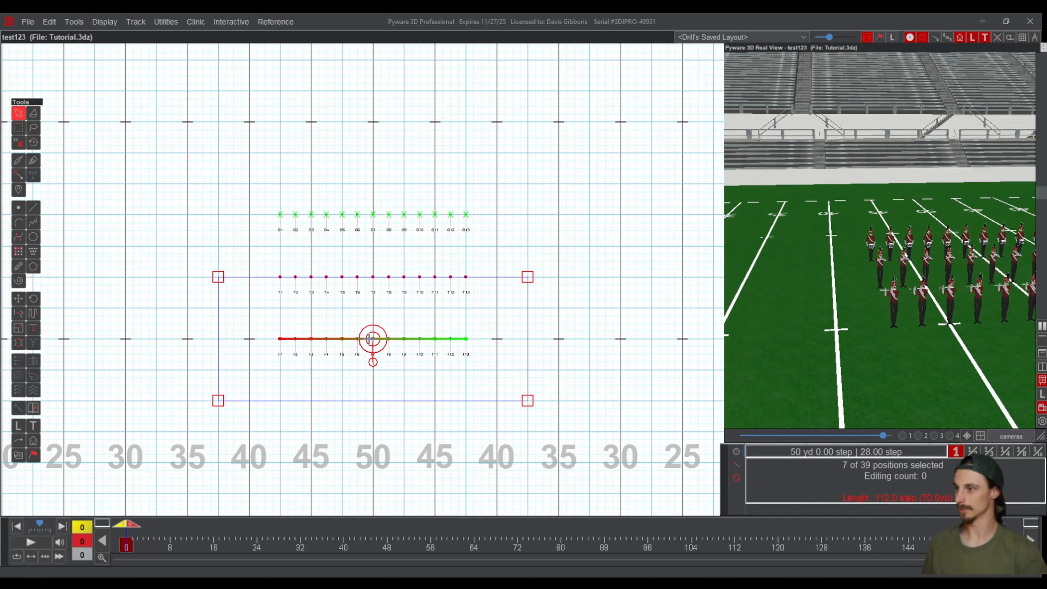
- Select the whole front row, apply Regroup All in the Glue tool, and glue F1 to F13 into a single group
{"action": "left_click", "coordinate": [300, 386]}
{"action": "left_click_drag", "start_coordinate": [251, 328], "coordinate": [552, 368]}
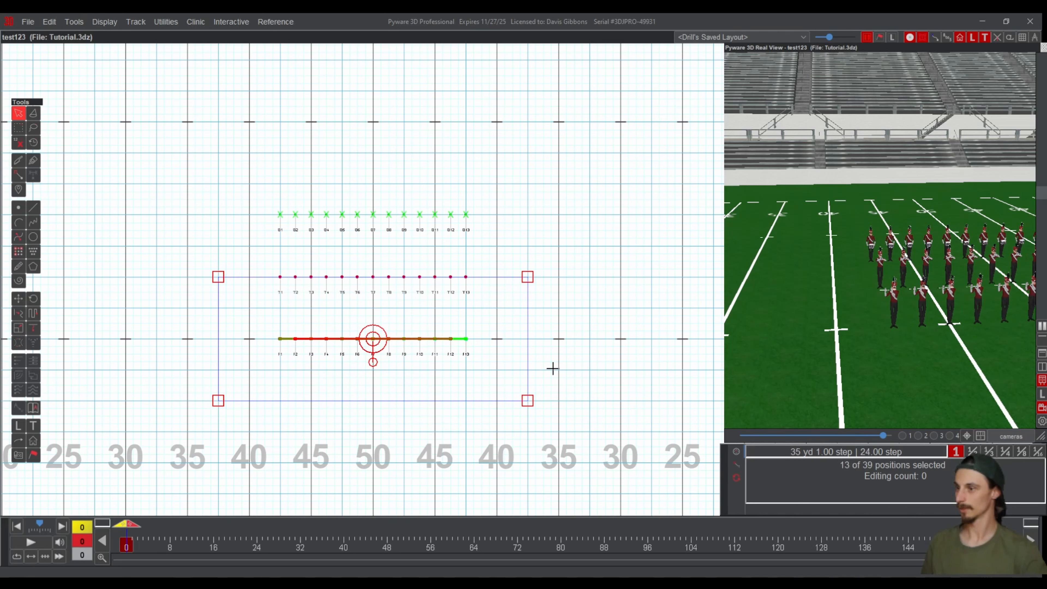
{"action": "key", "text": "g"}
{"action": "left_click", "coordinate": [196, 74]}
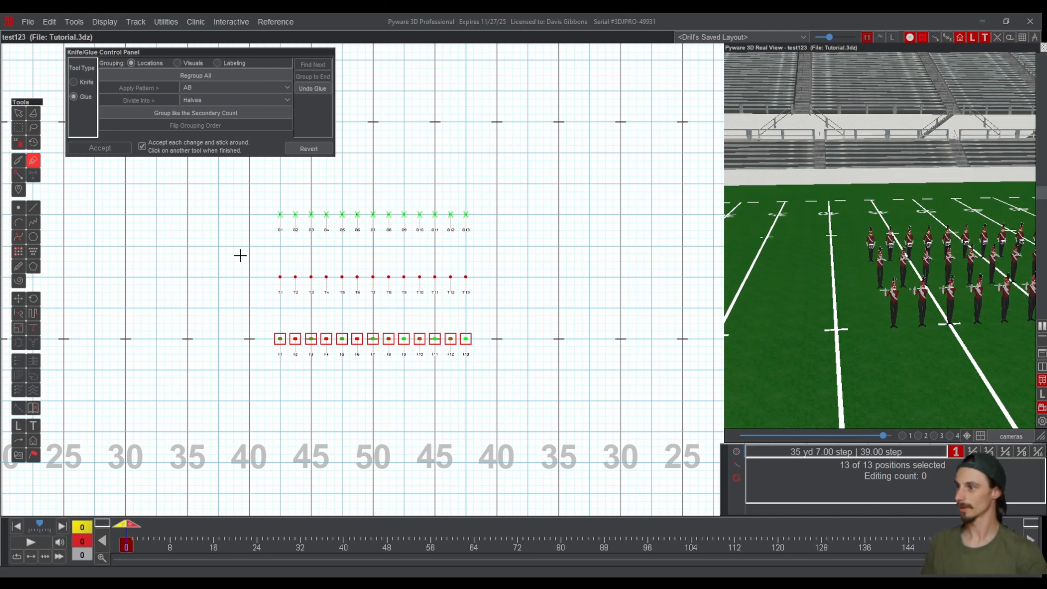
{"action": "left_click_drag", "start_coordinate": [281, 339], "coordinate": [466, 339]}
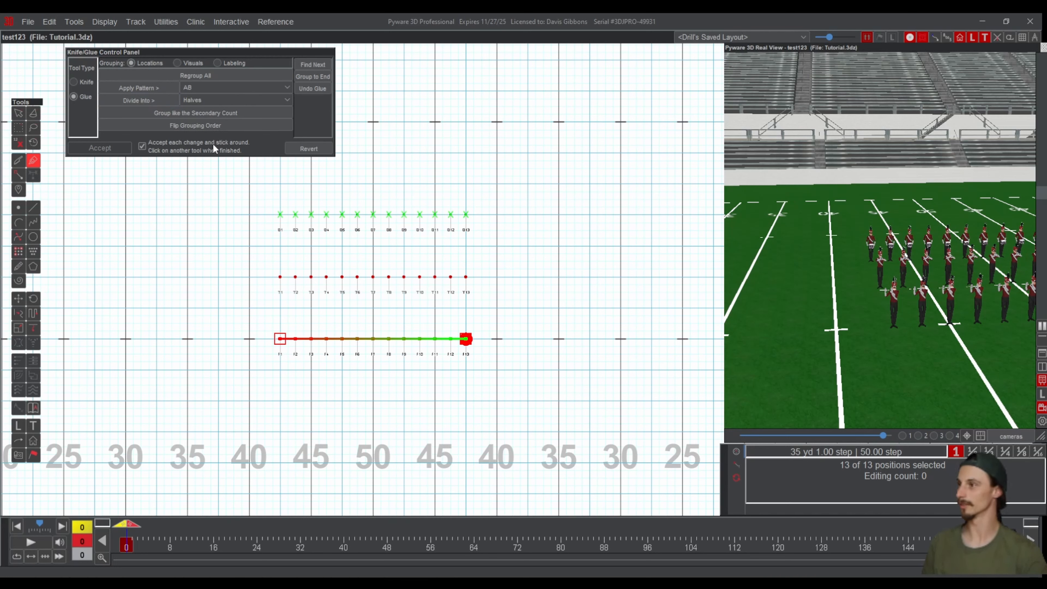
- Divide the glued front row into Pairs and clear the pair grouping with Regroup All
{"action": "left_click", "coordinate": [203, 143]}
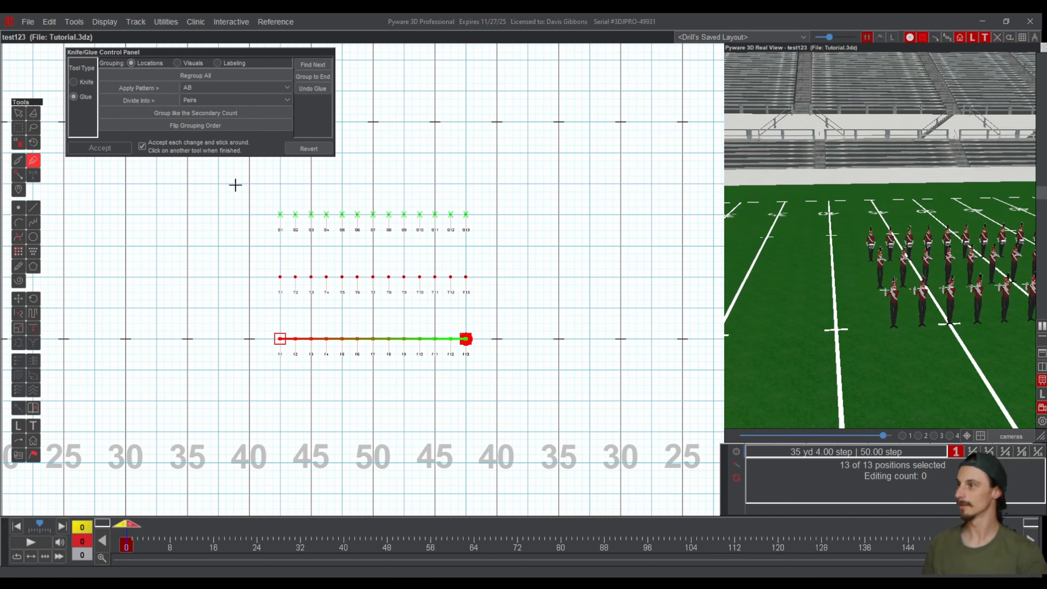
{"action": "left_click", "coordinate": [150, 102]}
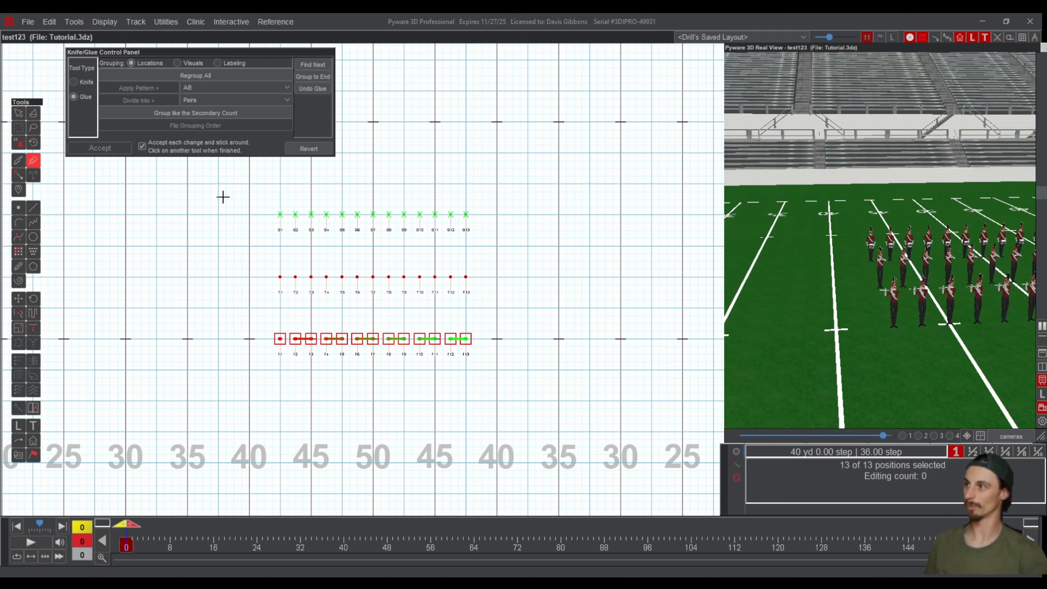
{"action": "left_click", "coordinate": [202, 75]}
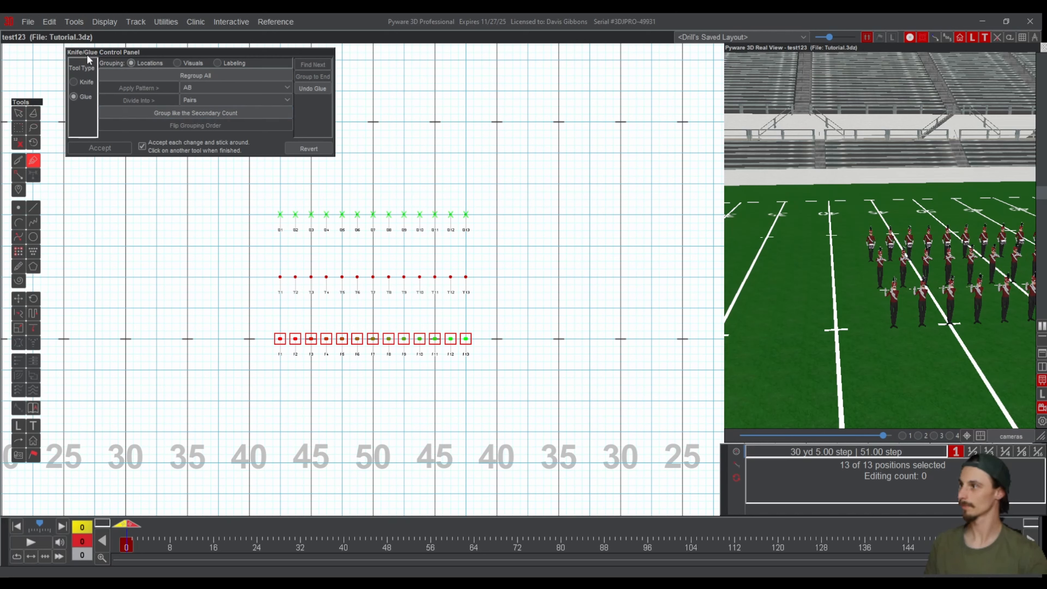
- Try to glue the front row from F1 through F12 in one sweep, and undo the glue back to individual performers
{"action": "left_click", "coordinate": [75, 82]}
{"action": "left_click", "coordinate": [80, 96]}
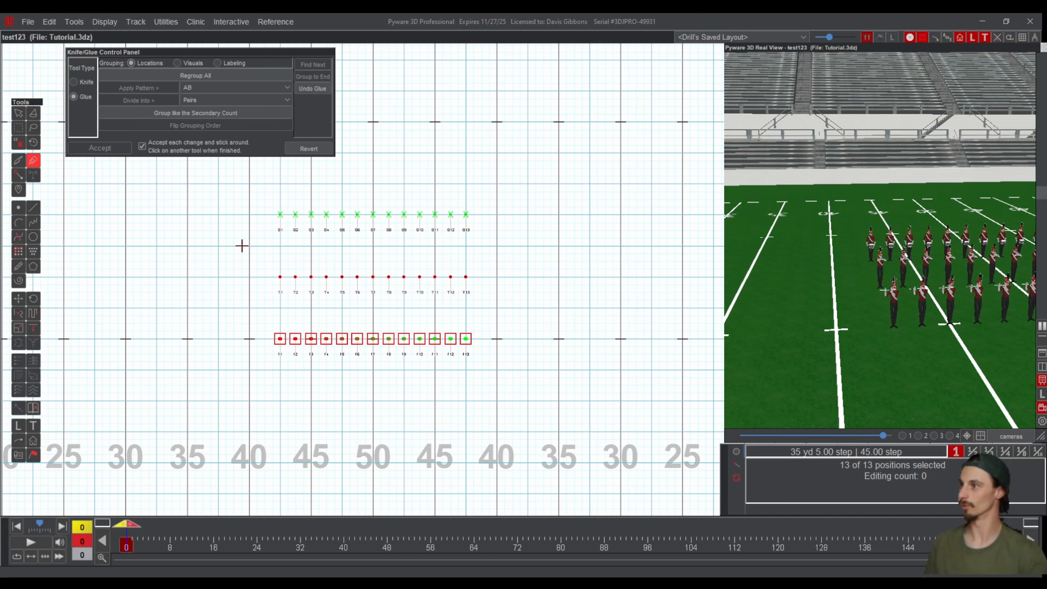
{"action": "left_click_drag", "start_coordinate": [280, 339], "coordinate": [461, 337]}
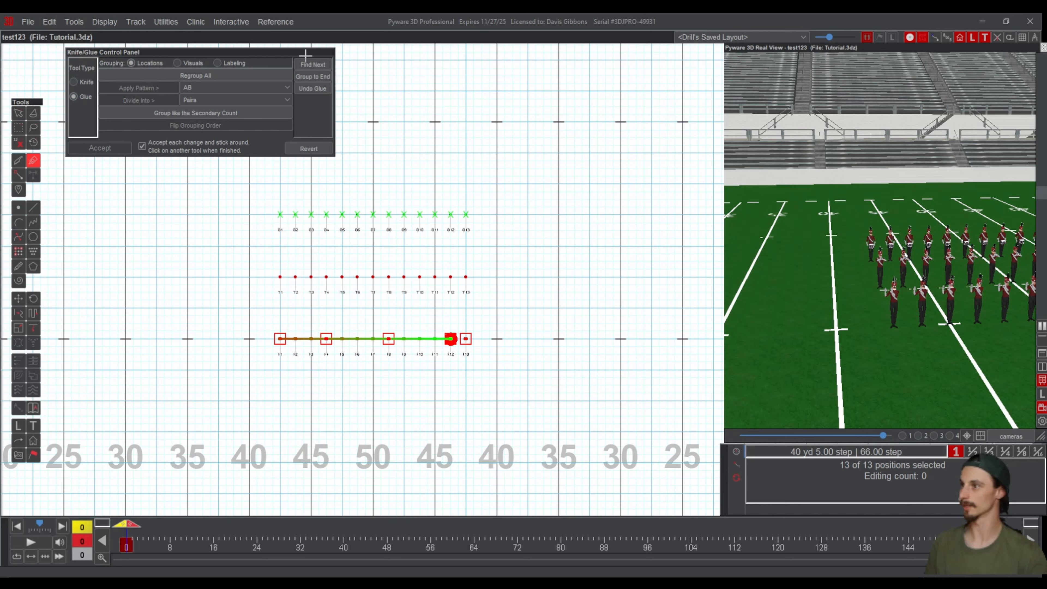
{"action": "left_click", "coordinate": [325, 87]}
{"action": "left_click", "coordinate": [324, 88]}
{"action": "left_click", "coordinate": [325, 88]}
{"action": "left_click", "coordinate": [324, 88]}
{"action": "left_click", "coordinate": [325, 88]}
{"action": "left_click", "coordinate": [325, 87]}
- Glue performers F1 to F4 together and extend the group to the end of the front row
{"action": "left_click", "coordinate": [296, 76]}
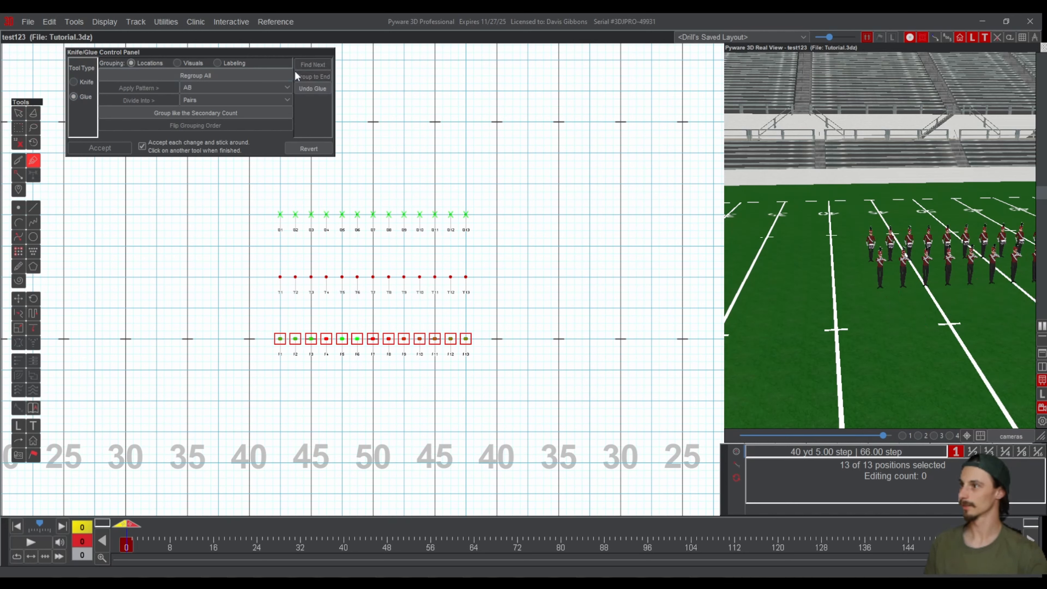
{"action": "left_click_drag", "start_coordinate": [280, 339], "coordinate": [326, 338]}
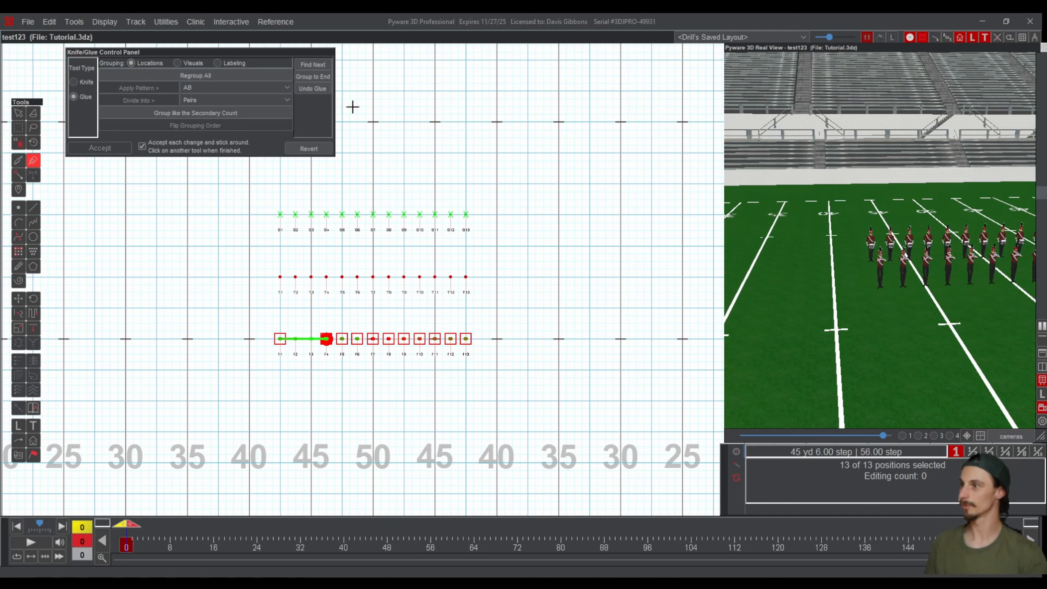
{"action": "left_click", "coordinate": [320, 78]}
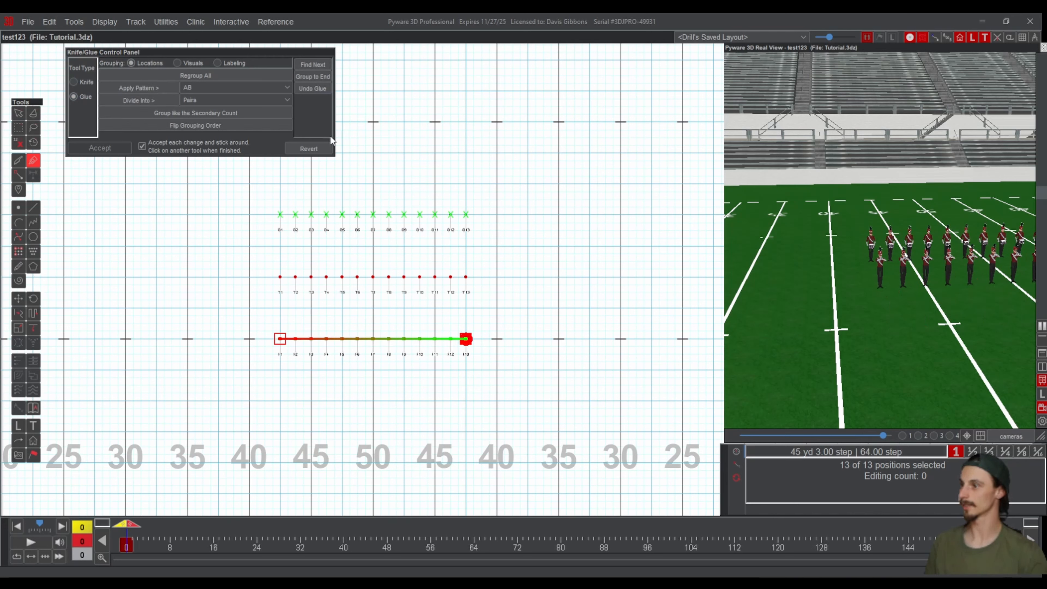
- Split the front row with the Knife between F4 and F5 and between F8 and F9, and switch back to Glue
{"action": "left_click", "coordinate": [74, 82]}
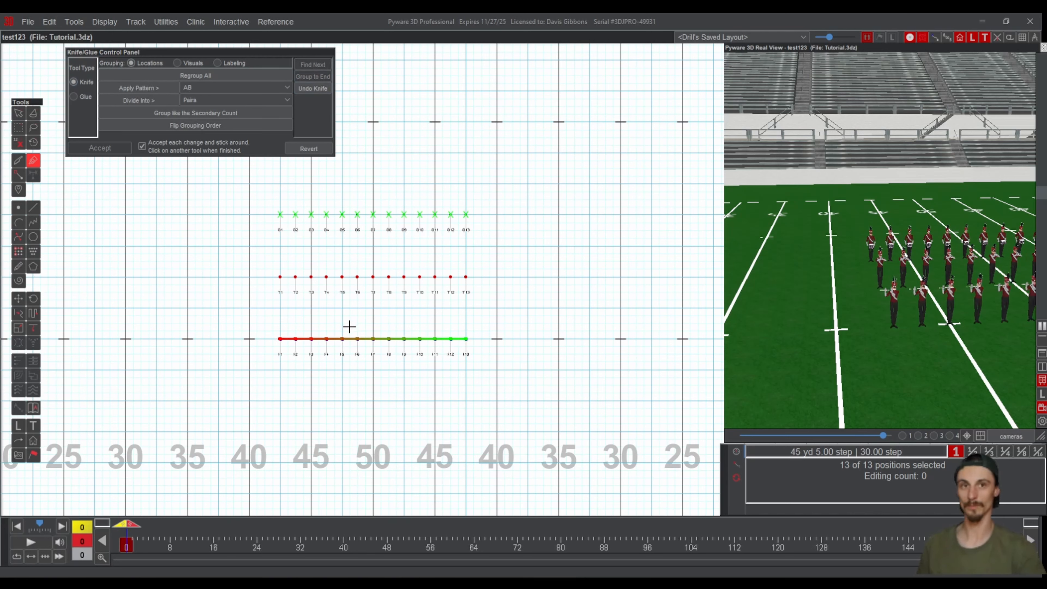
{"action": "left_click", "coordinate": [334, 340]}
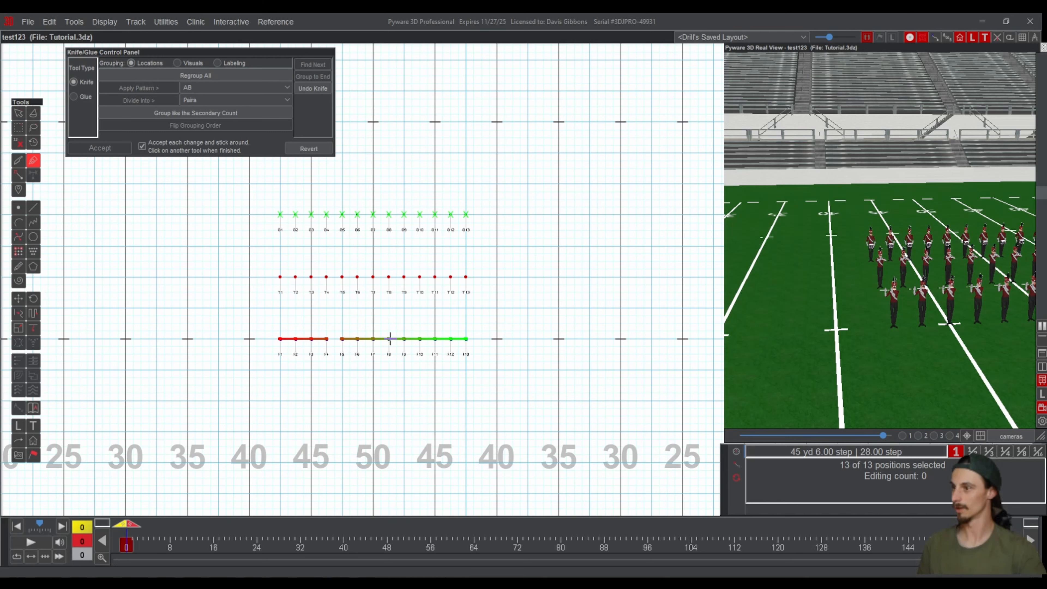
{"action": "left_click", "coordinate": [396, 339]}
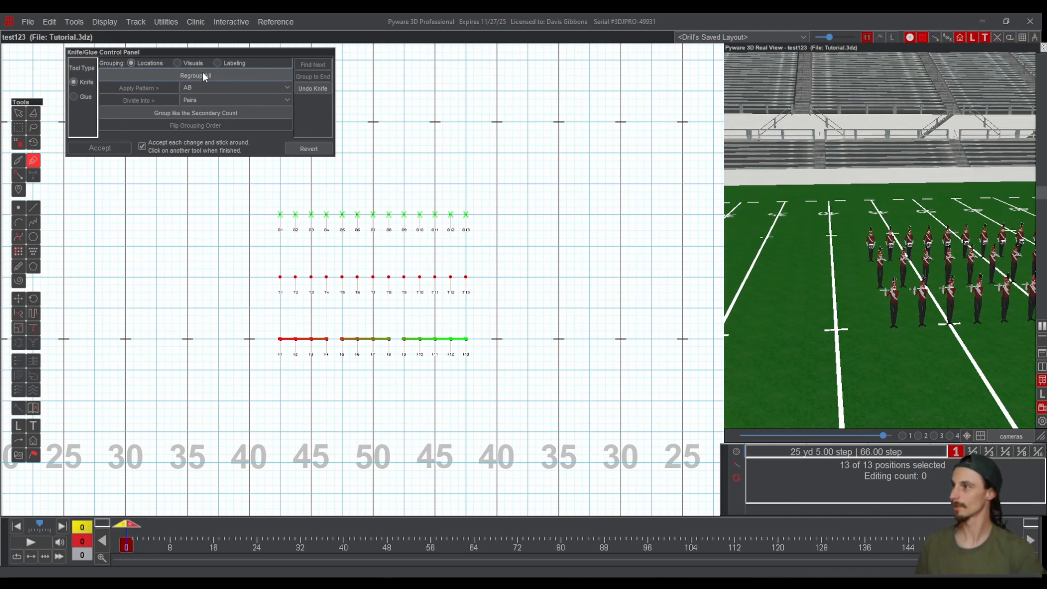
{"action": "left_click", "coordinate": [76, 98]}
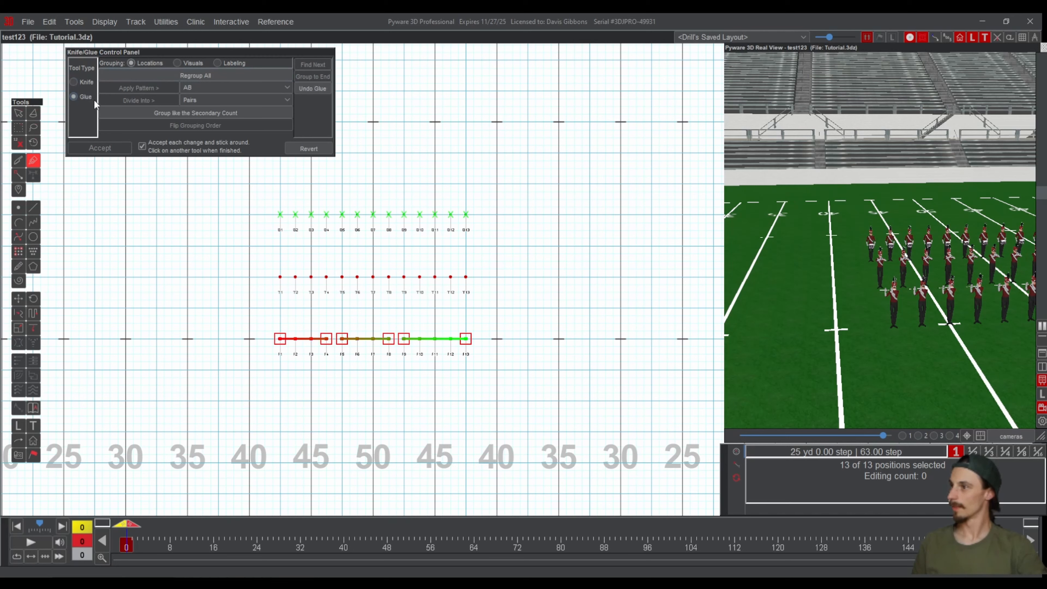